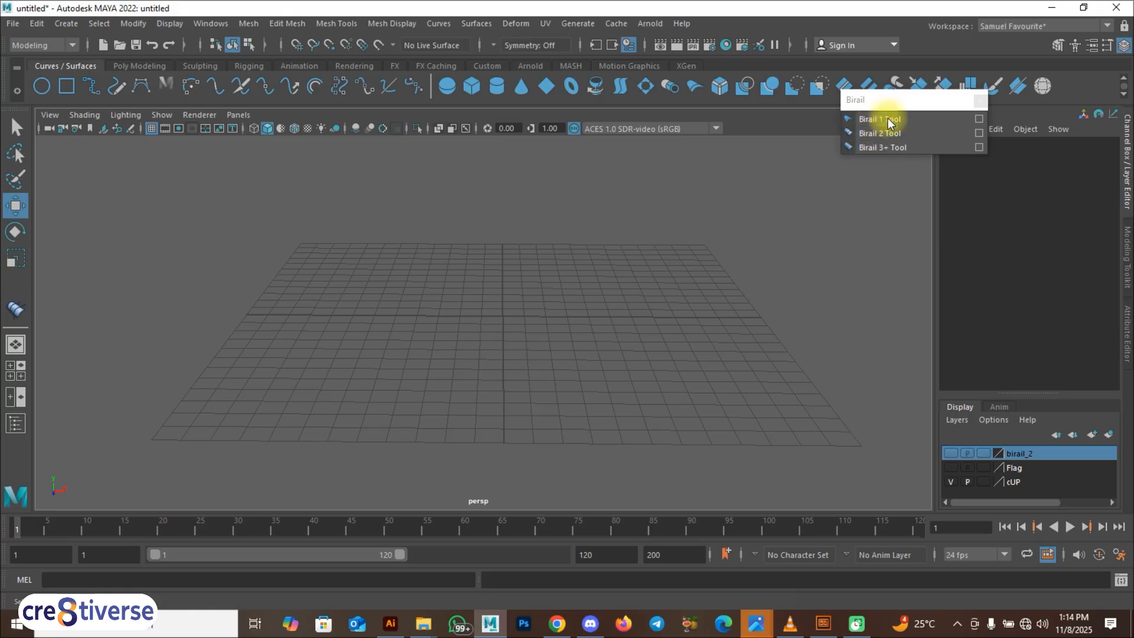
- Switch from the perspective view to a full-size front view
click(885, 133)
key(space)
click(645, 238)
key(space)
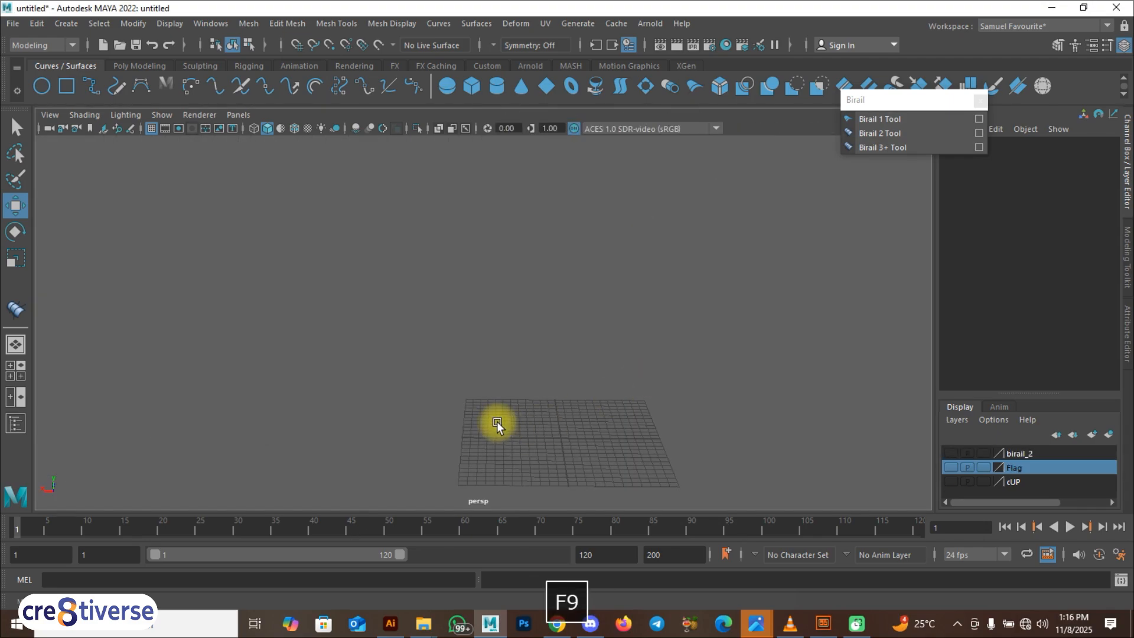
key(space)
key(space)
key(space)
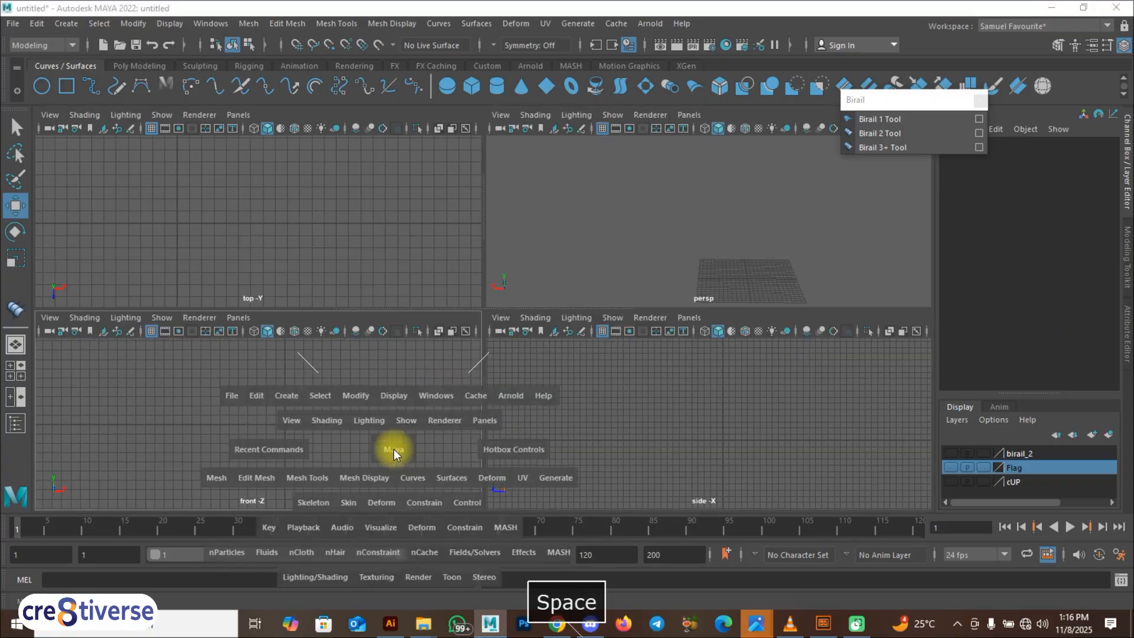
alt+middle_drag(461, 438, 398, 456)
key(F9)
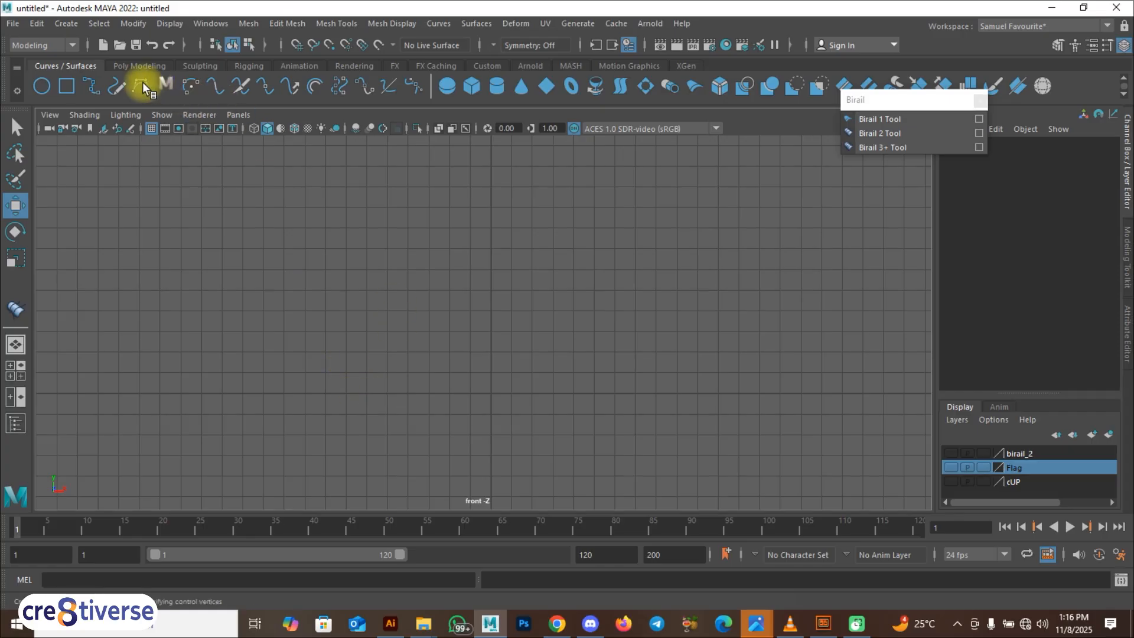
- Draw a wavy, hill-shaped EP curve with 14 edit points, starting and ending snapped to the grid's horizontal axis
click(92, 87)
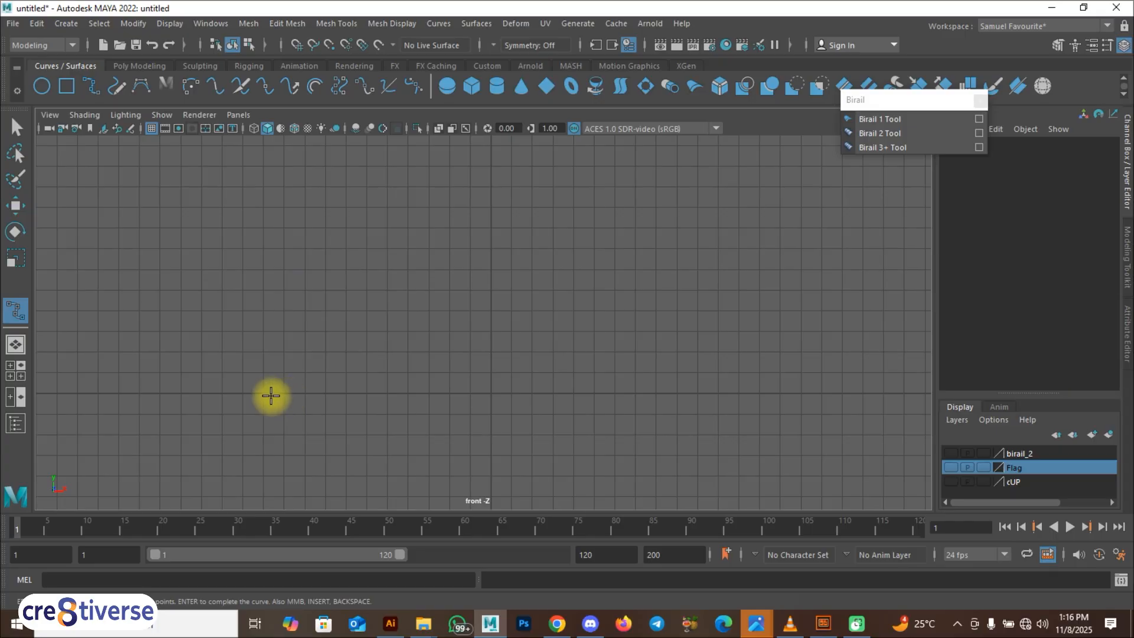
key(x)
drag(219, 391, 243, 392)
drag(258, 335, 333, 312)
click(364, 276)
click(408, 258)
click(457, 260)
drag(472, 253, 493, 250)
drag(509, 250, 547, 261)
drag(552, 269, 559, 286)
drag(564, 304, 571, 327)
drag(590, 342, 622, 352)
click(649, 365)
click(665, 374)
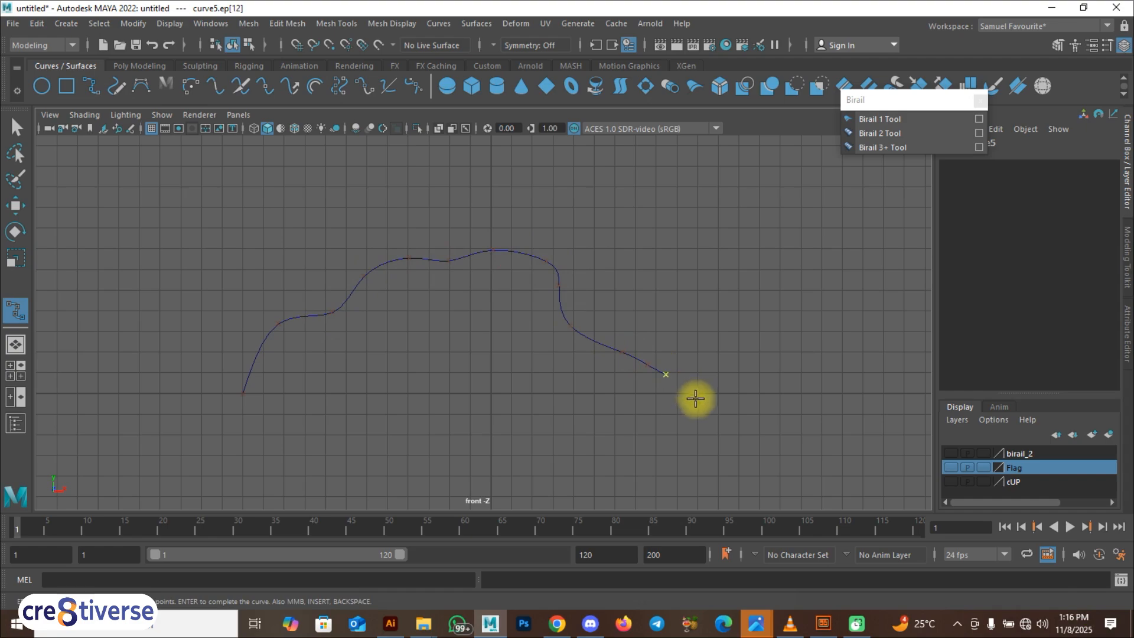
key(x)
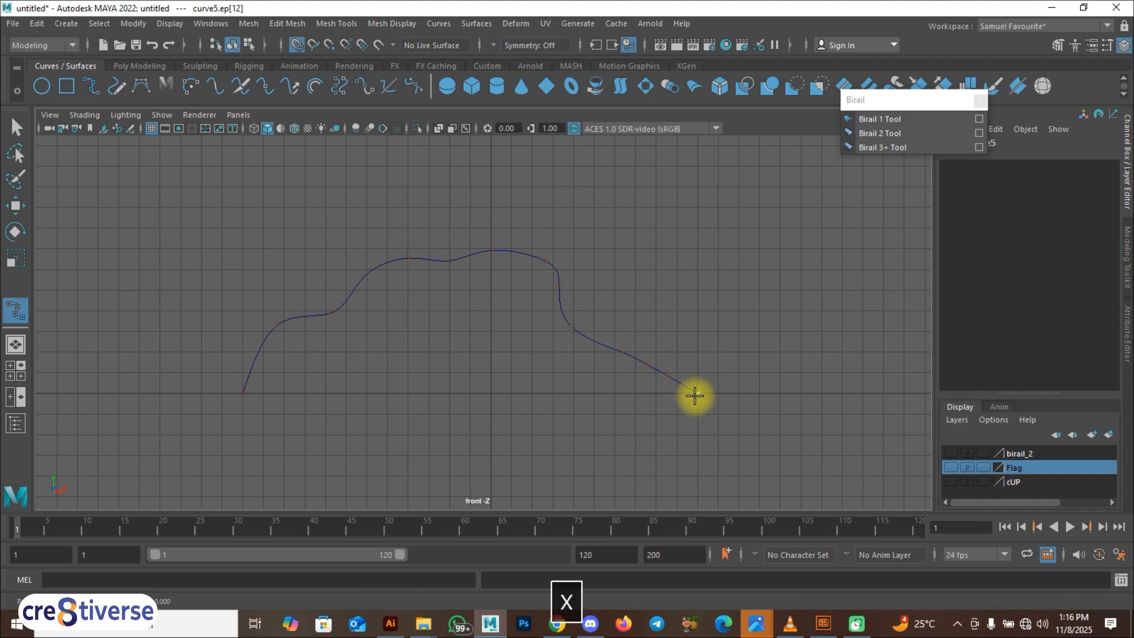
click(695, 396)
- Complete the curve and display its control vertices in the perspective view
key(space)
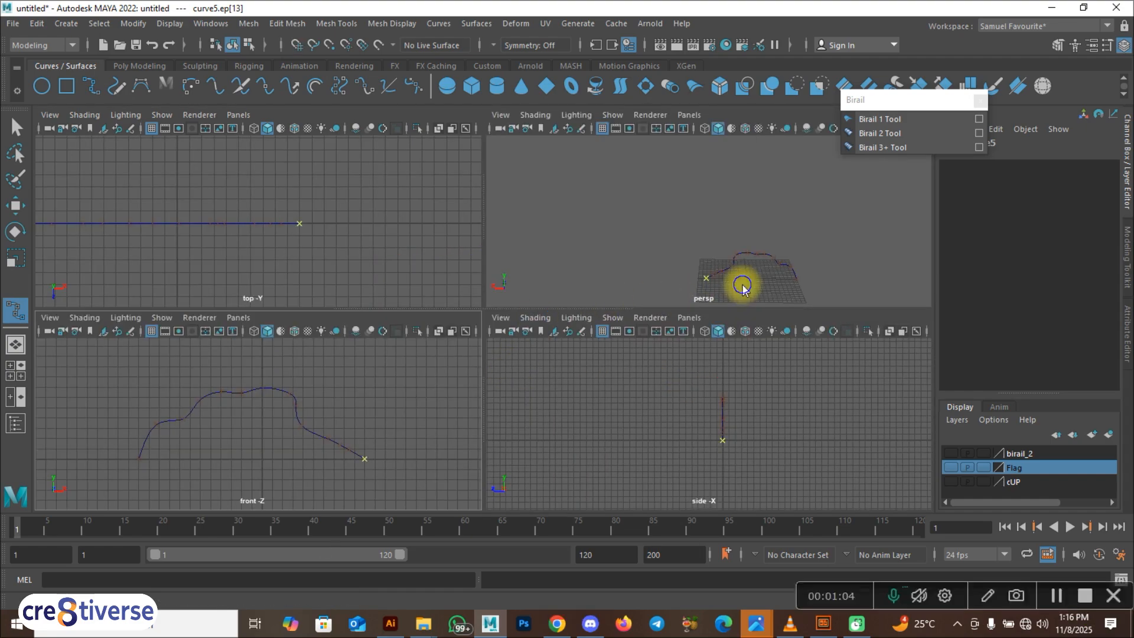
key(space)
alt+drag(519, 463, 495, 418)
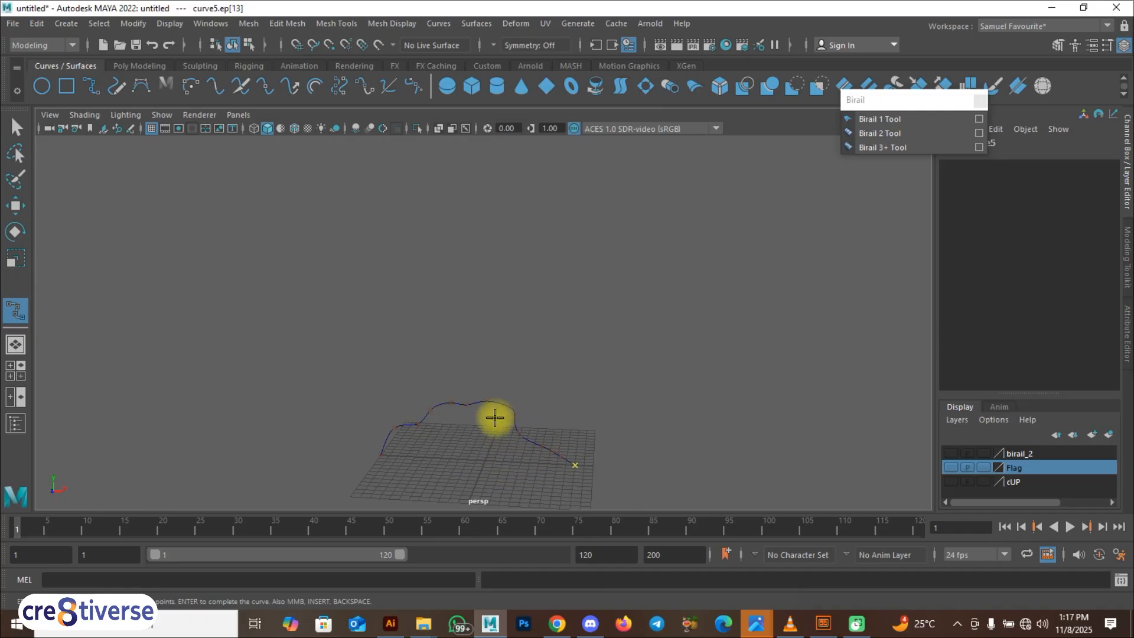
right_click(495, 417)
right_drag(496, 385, 496, 379)
alt+drag(540, 489, 548, 462)
right_drag(550, 427, 456, 281)
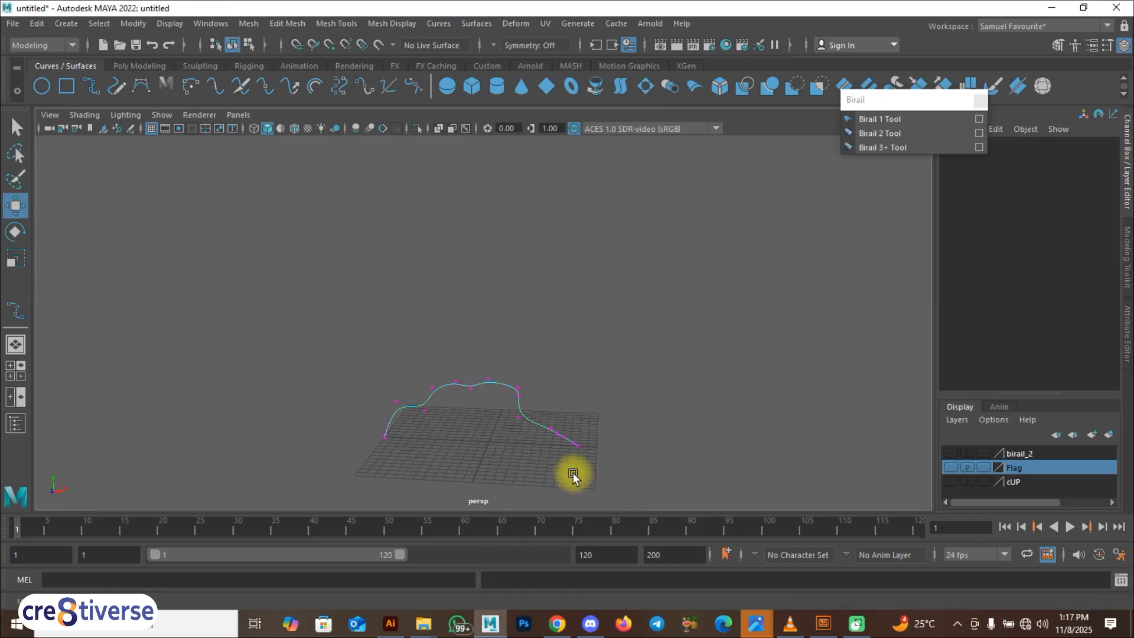
- Reshape the right end of the curve by moving its last control vertices inward, and return to object mode
alt+drag(575, 473, 569, 407)
drag(547, 354, 552, 458)
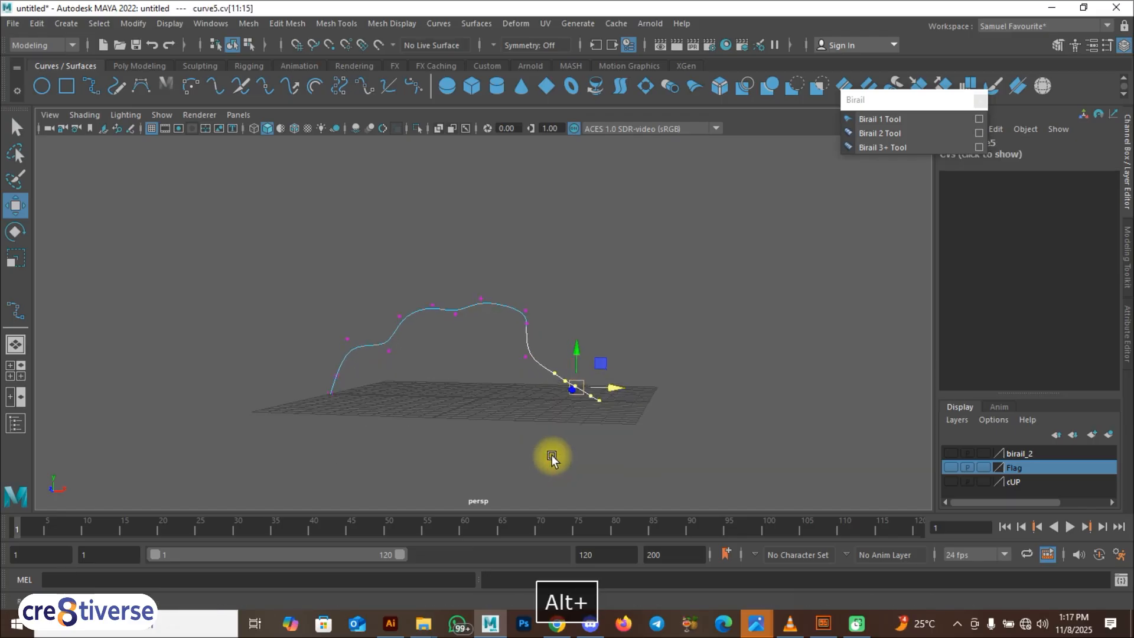
alt+drag(608, 388, 578, 410)
right_drag(603, 424, 502, 276)
click(658, 481)
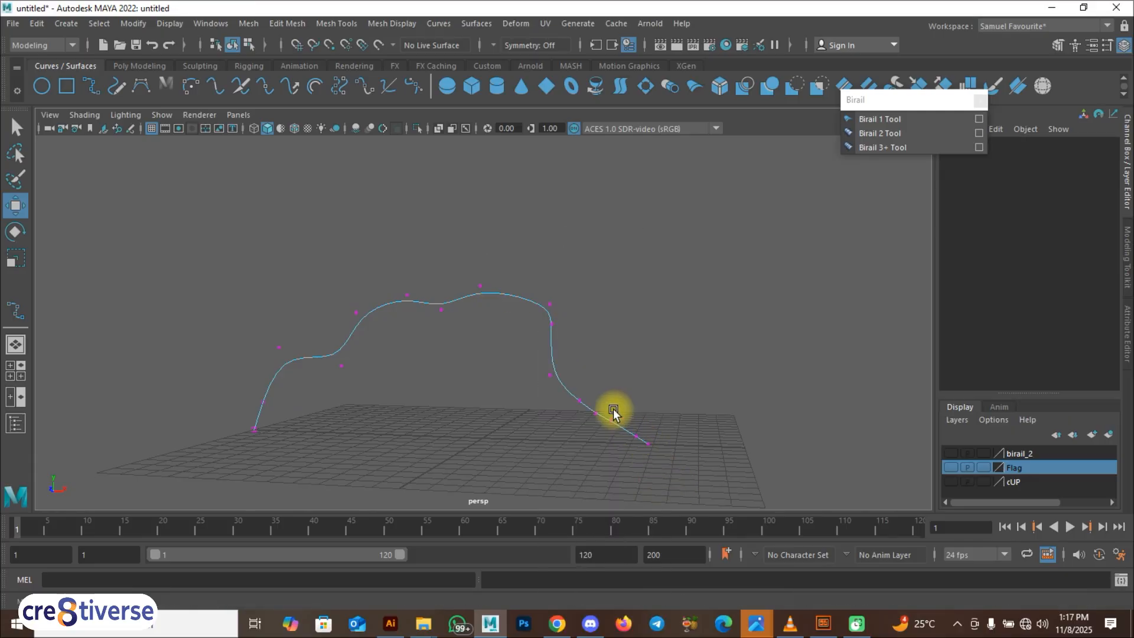
drag(612, 412, 639, 453)
click(648, 463)
click(414, 452)
right_drag(361, 275, 423, 260)
click(398, 431)
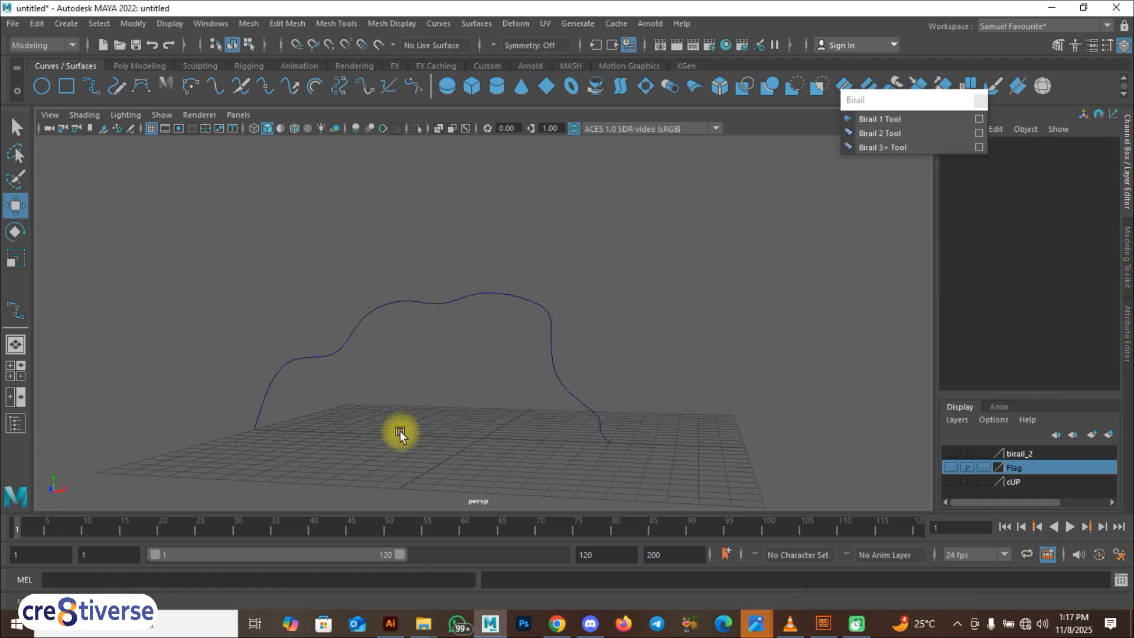
- Place the curve near the grid's back edge and a duplicate near the front edge at Translate Z about 7.93
alt+drag(336, 452, 554, 382)
click(602, 415)
mouse_move(637, 417)
mouse_down()
mouse_move(489, 410)
mouse_move(788, 438)
mouse_up()
mouse_move(681, 448)
alt+mouse_down()
mouse_move(466, 460)
mouse_move(426, 488)
alt+mouse_up()
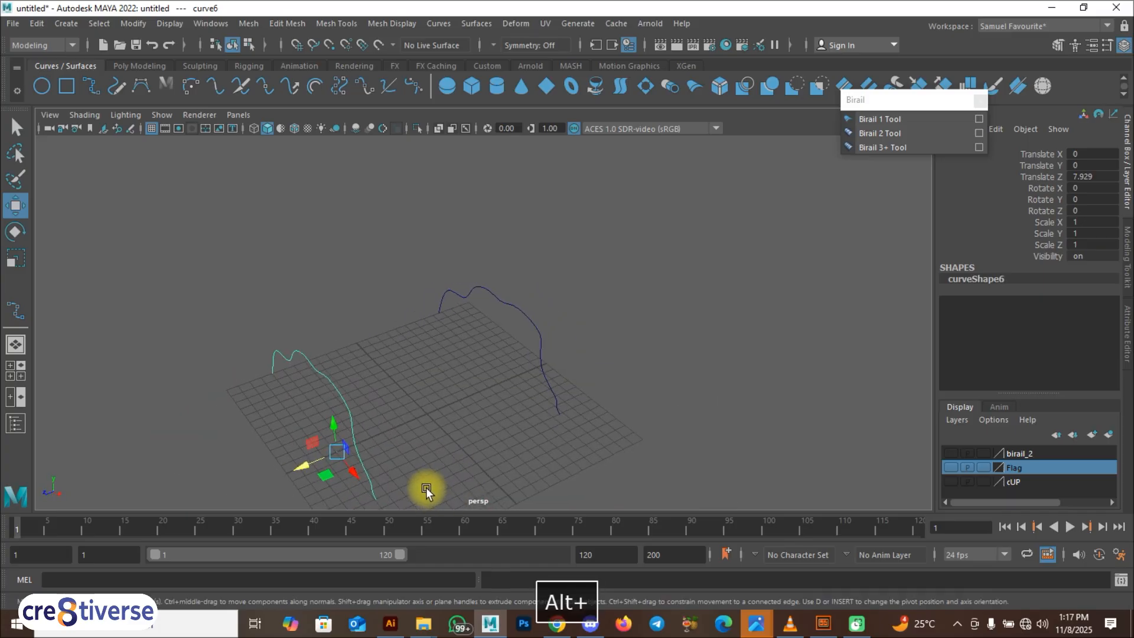
click(512, 481)
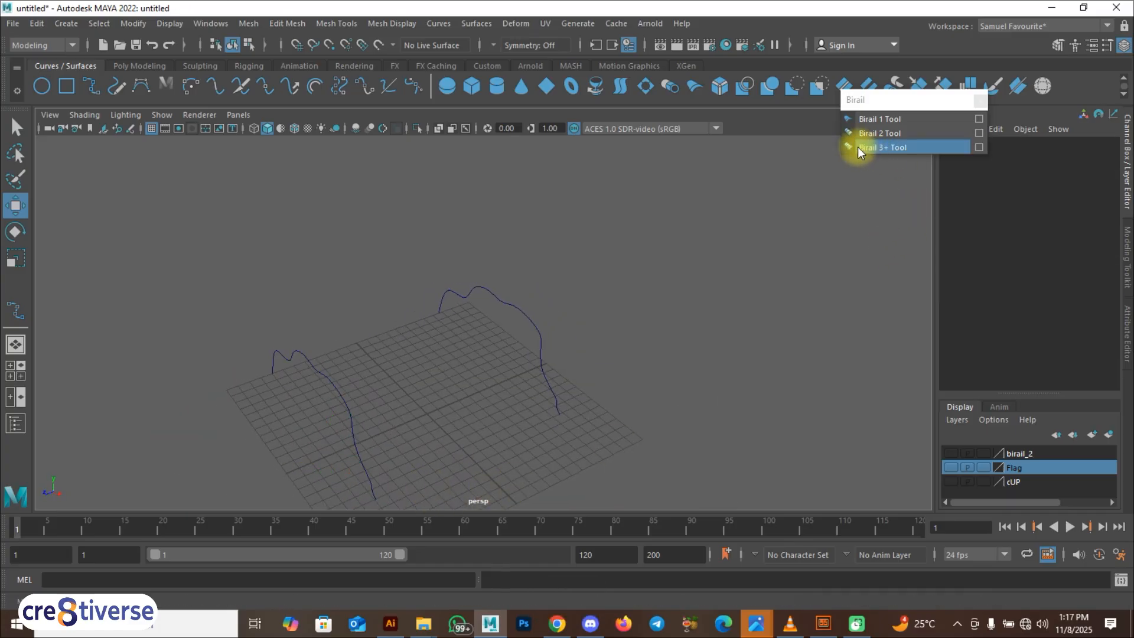
click(884, 146)
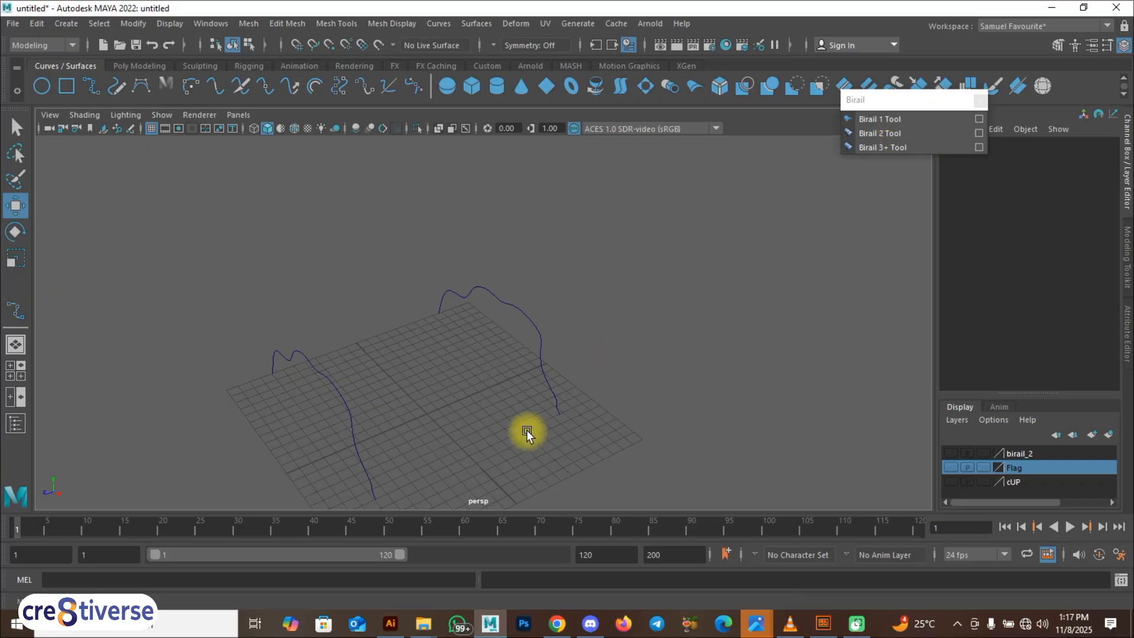
alt+drag(413, 410, 449, 399)
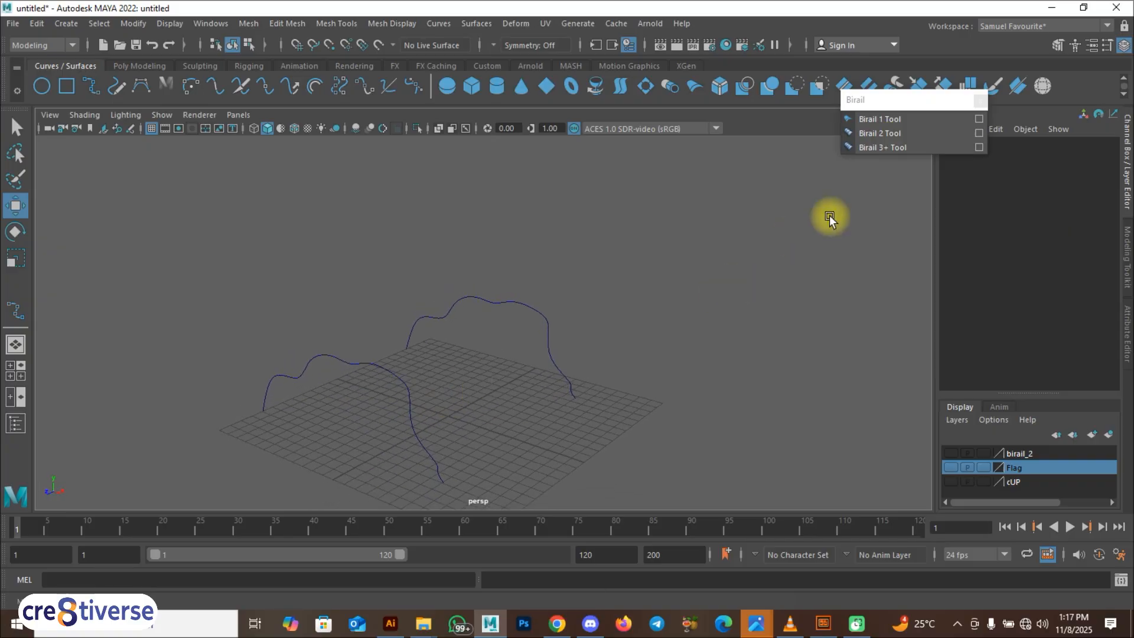
click(884, 146)
mouse_move(488, 435)
alt+mouse_down()
mouse_move(519, 431)
mouse_move(477, 430)
alt+mouse_up()
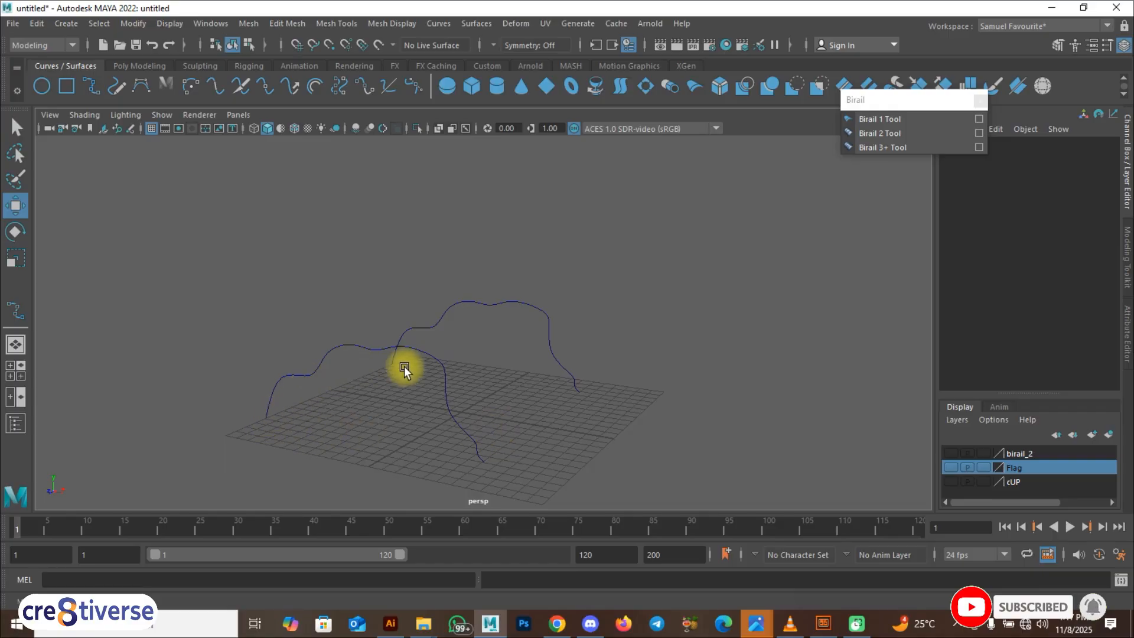
alt+drag(329, 429, 387, 356)
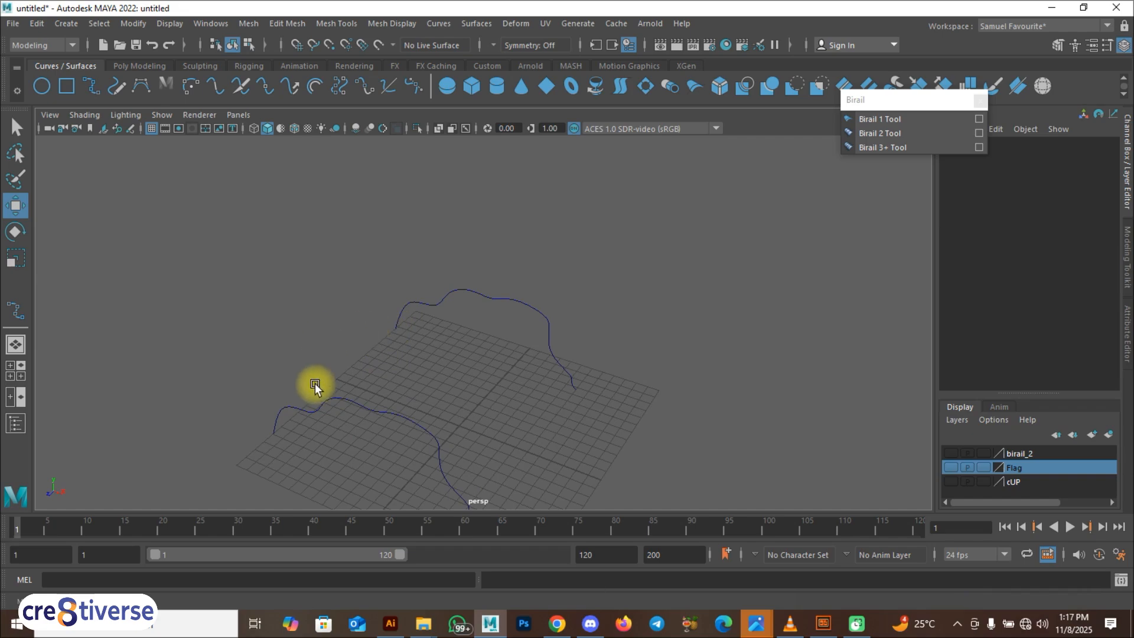
- Draw a wavy EP curve from the left end of the back curve toward the front curve, its start snapped to the back curve
alt+drag(399, 447, 599, 415)
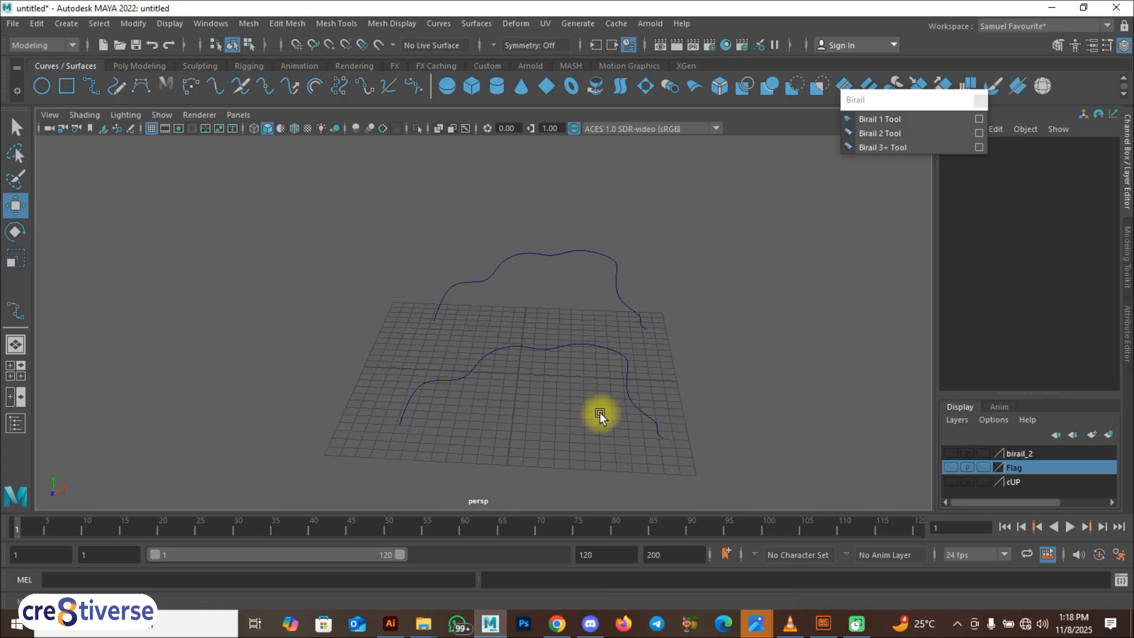
click(94, 83)
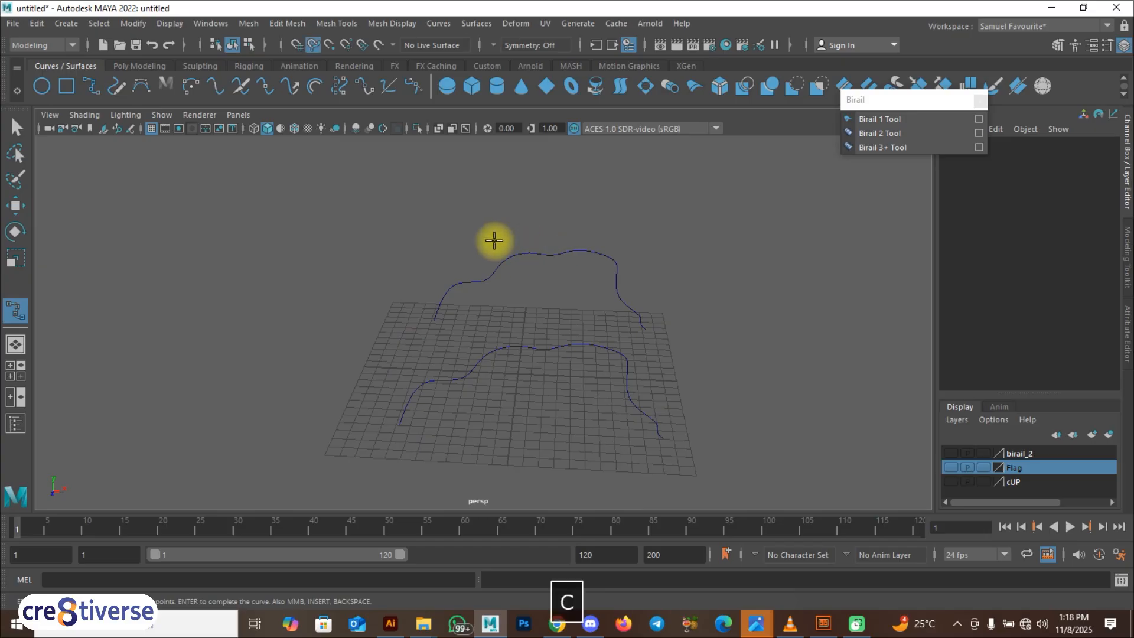
click(312, 45)
drag(547, 252, 438, 443)
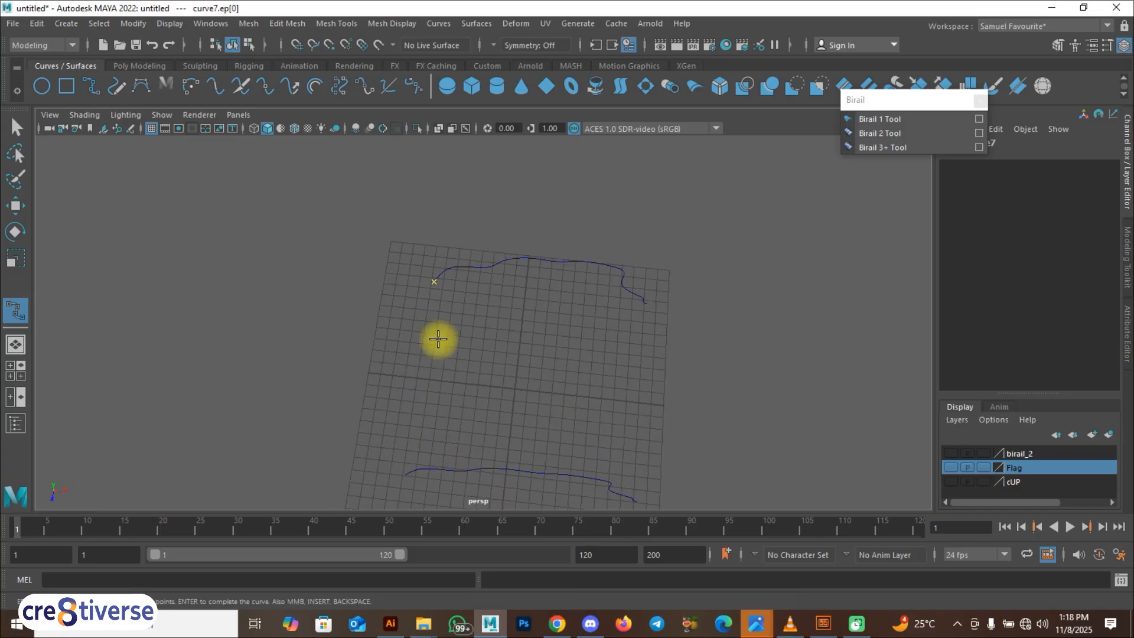
click(407, 323)
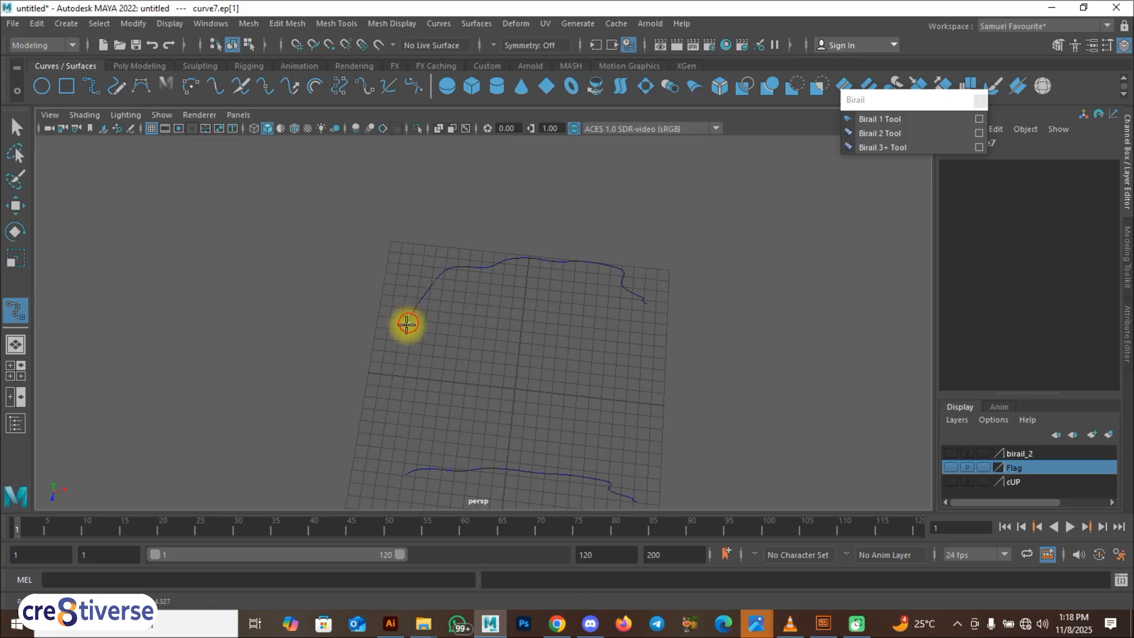
click(420, 350)
click(404, 372)
click(403, 395)
click(404, 420)
click(398, 445)
click(406, 463)
- Snap the side curve's last point onto the left end of the front curve and complete it in object mode
alt+drag(405, 464, 455, 418)
key(c)
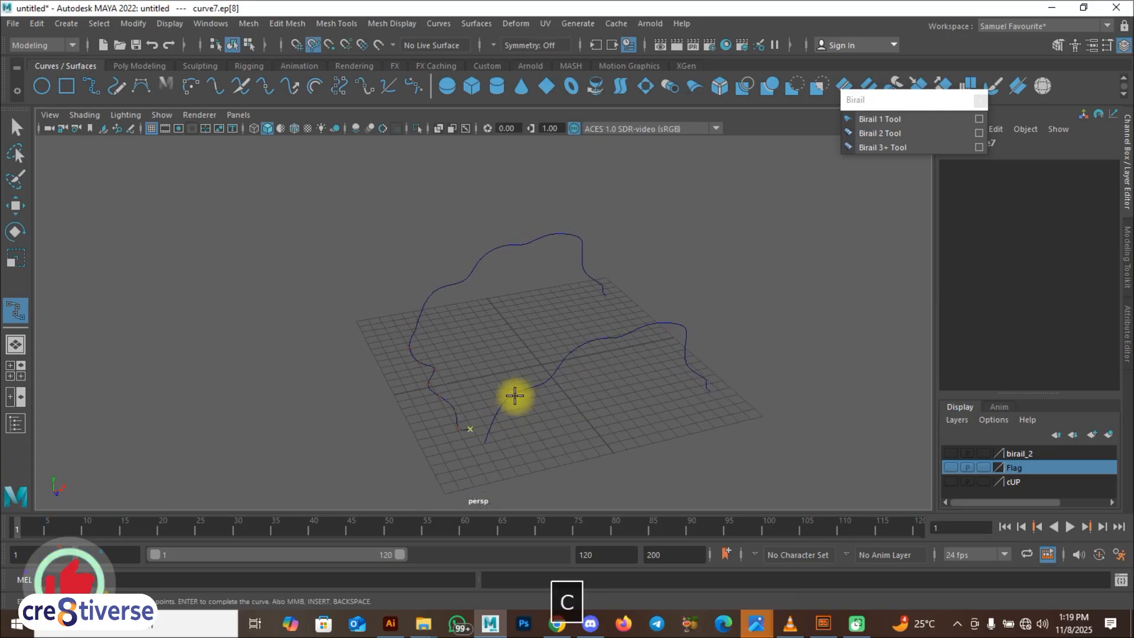
click(481, 462)
alt+drag(540, 403, 463, 398)
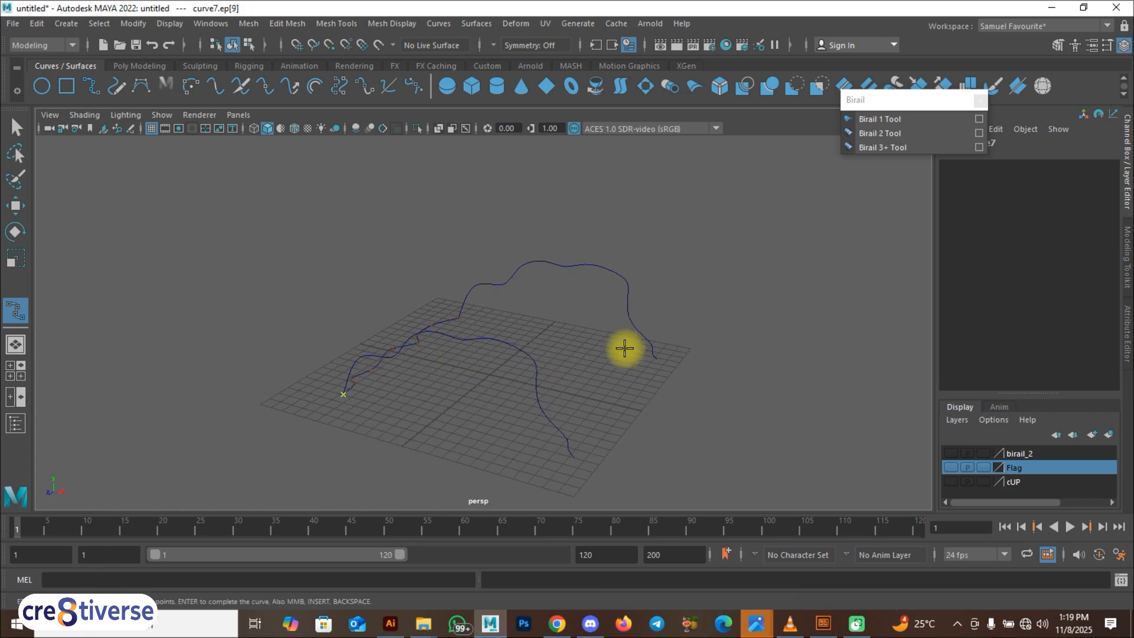
alt+drag(623, 347, 637, 351)
right_drag(508, 331, 514, 370)
click(388, 423)
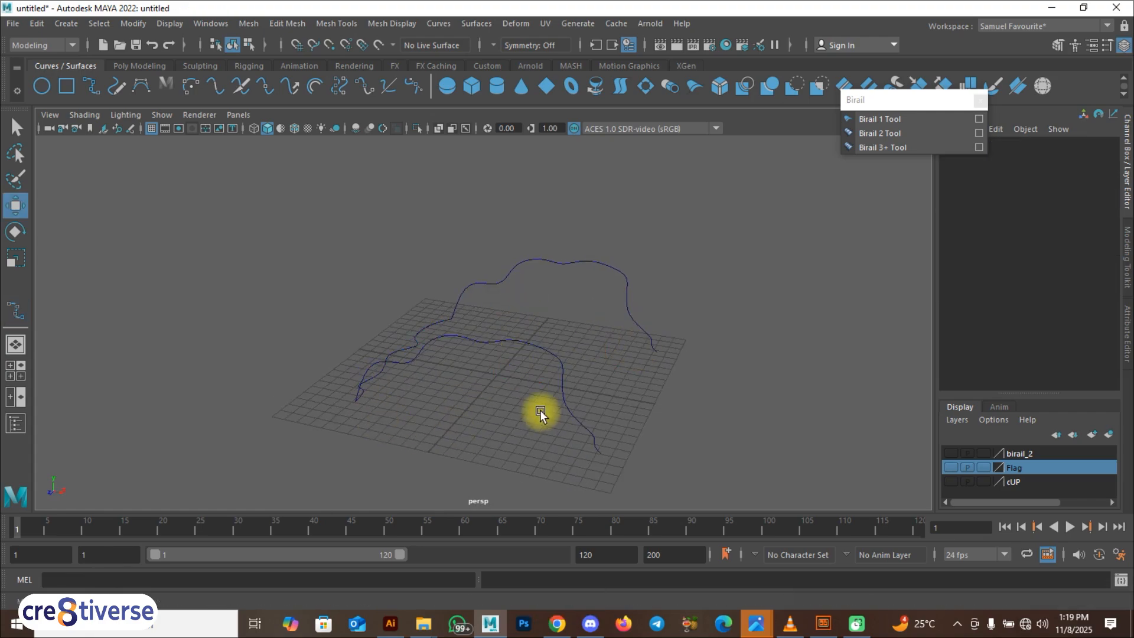
- Start a second wavy EP curve snapped to the right end of the back curve, running toward the front curve
click(92, 86)
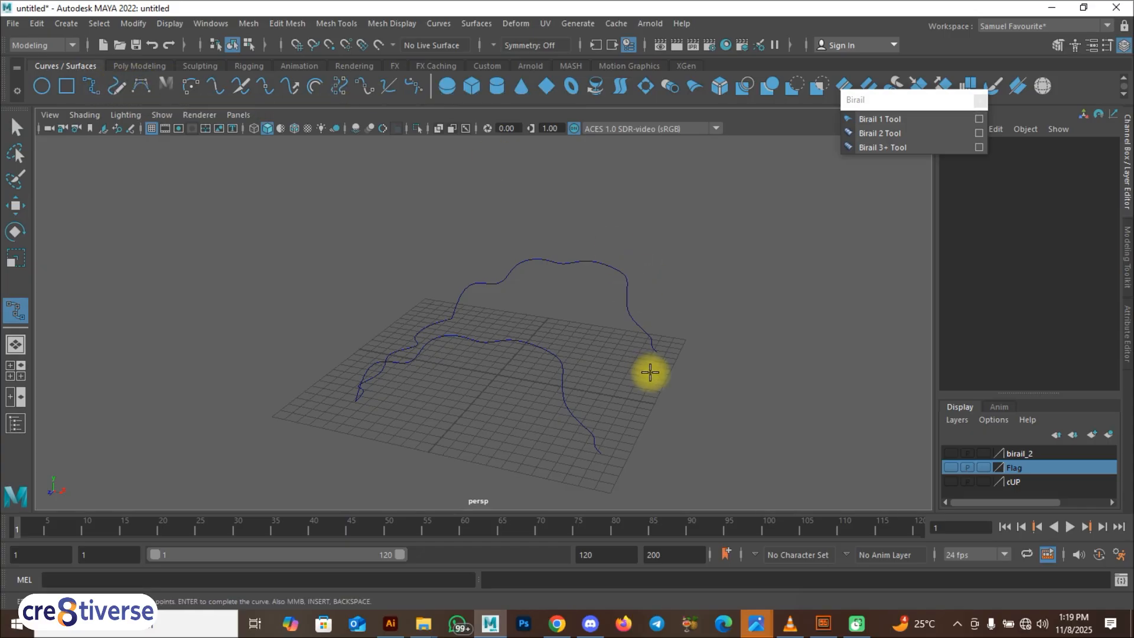
key(c)
drag(603, 268, 597, 302)
click(581, 325)
click(587, 358)
click(576, 383)
click(584, 410)
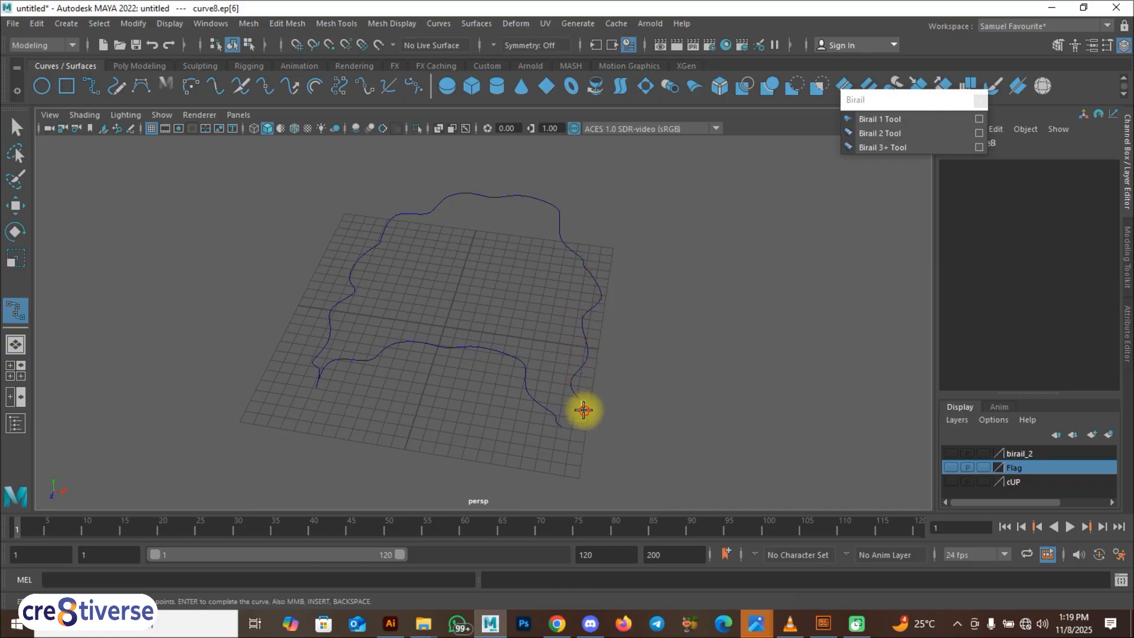
- Snap the second side curve's last point onto the right end of the front curve and complete the curve
key(c)
drag(524, 367, 535, 401)
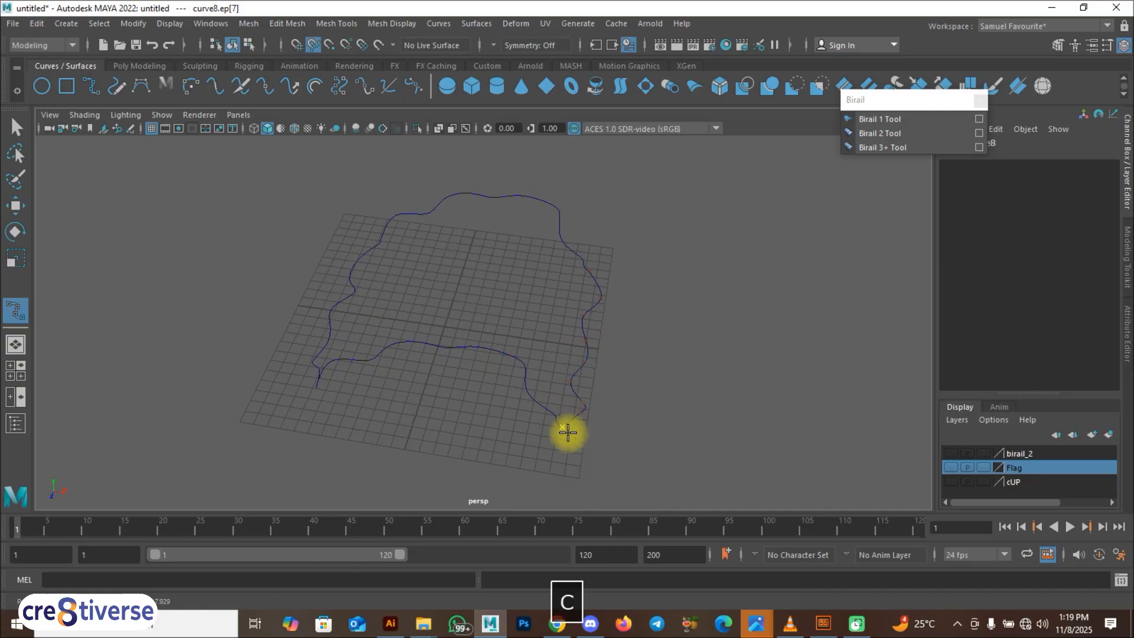
click(590, 426)
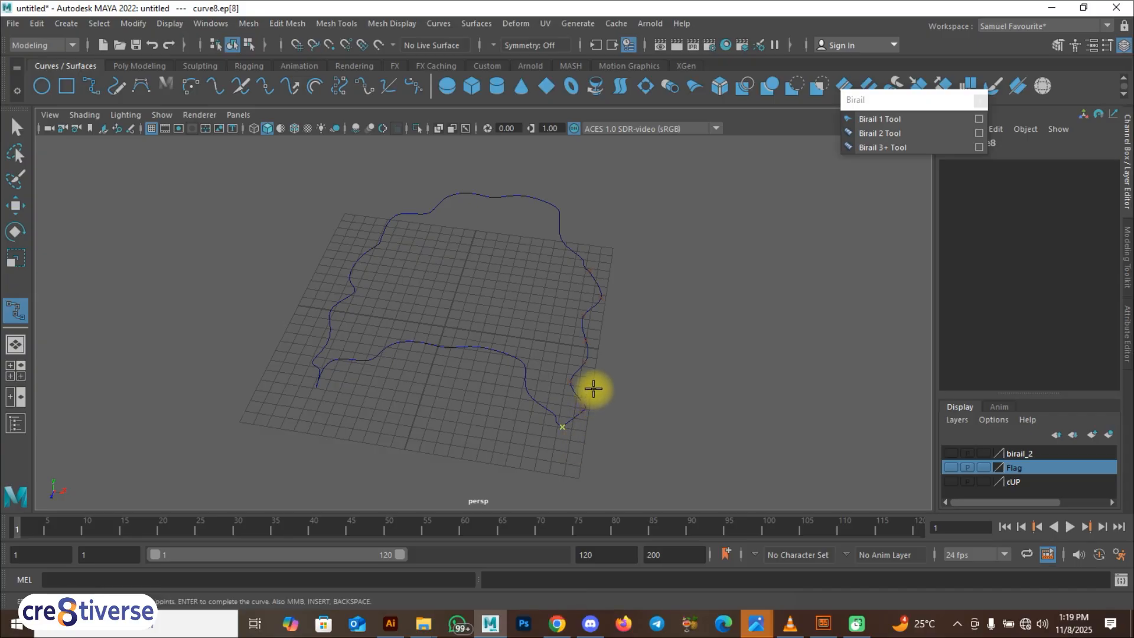
alt+drag(593, 388, 550, 324)
key(F9)
right_drag(576, 304, 592, 267)
alt+drag(562, 446, 491, 448)
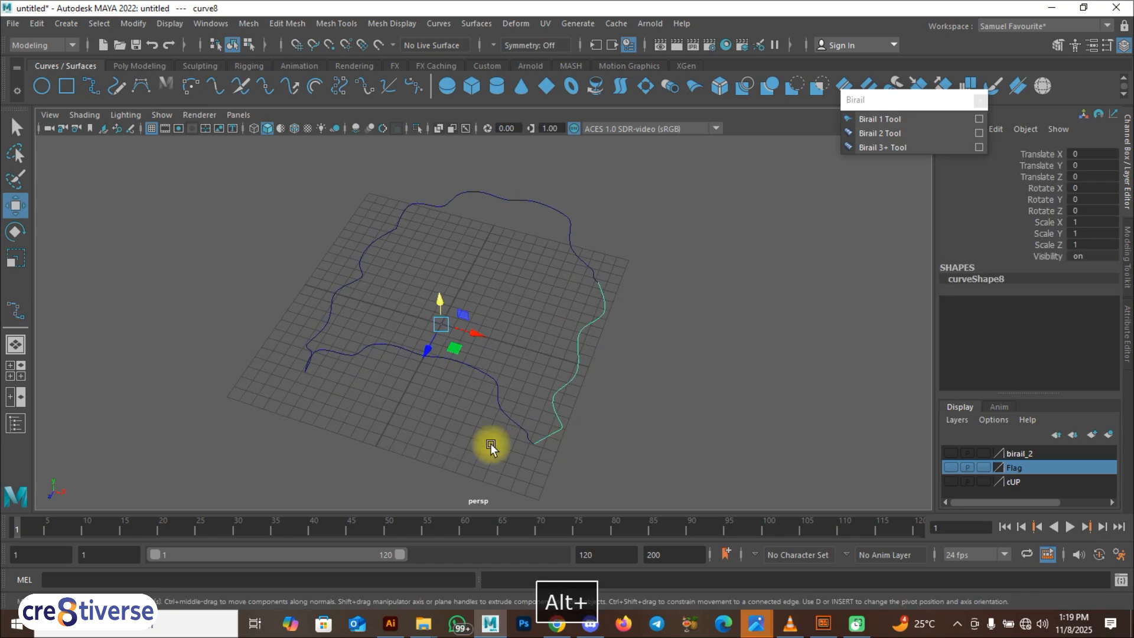
- Examine the opposing curve pairs by selecting the front, back, left and right curves in turn
click(509, 309)
alt+drag(509, 309, 451, 392)
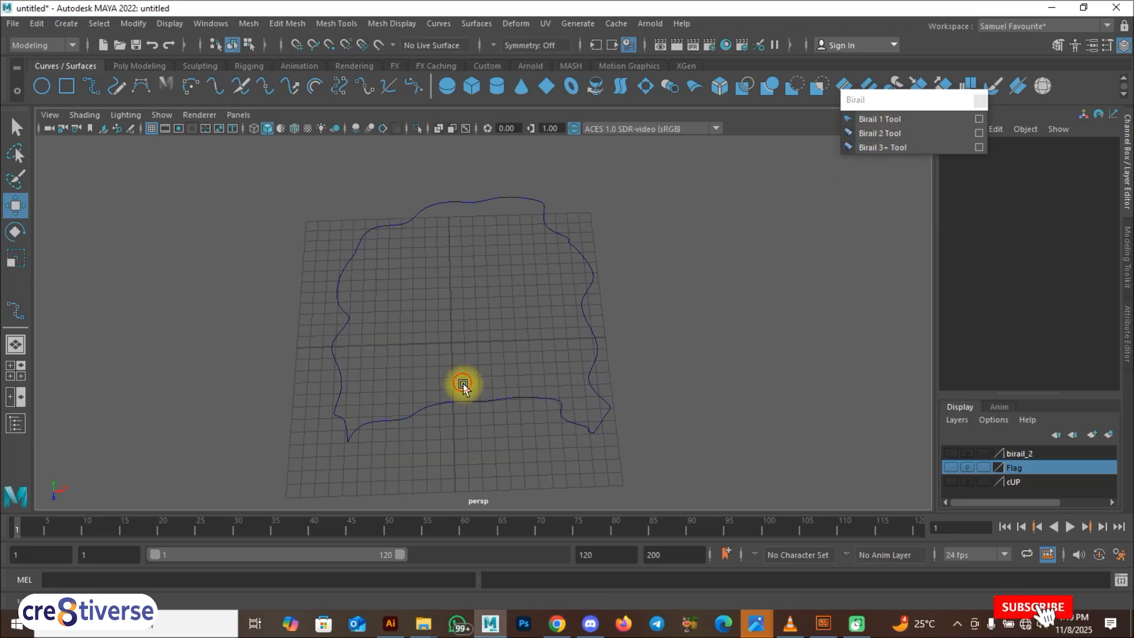
drag(463, 384, 491, 417)
drag(450, 180, 493, 272)
drag(463, 418, 500, 371)
drag(458, 190, 478, 230)
click(489, 406)
drag(463, 346, 500, 408)
drag(450, 179, 497, 266)
drag(285, 295, 424, 332)
drag(512, 312, 656, 354)
drag(280, 296, 439, 328)
drag(504, 300, 650, 325)
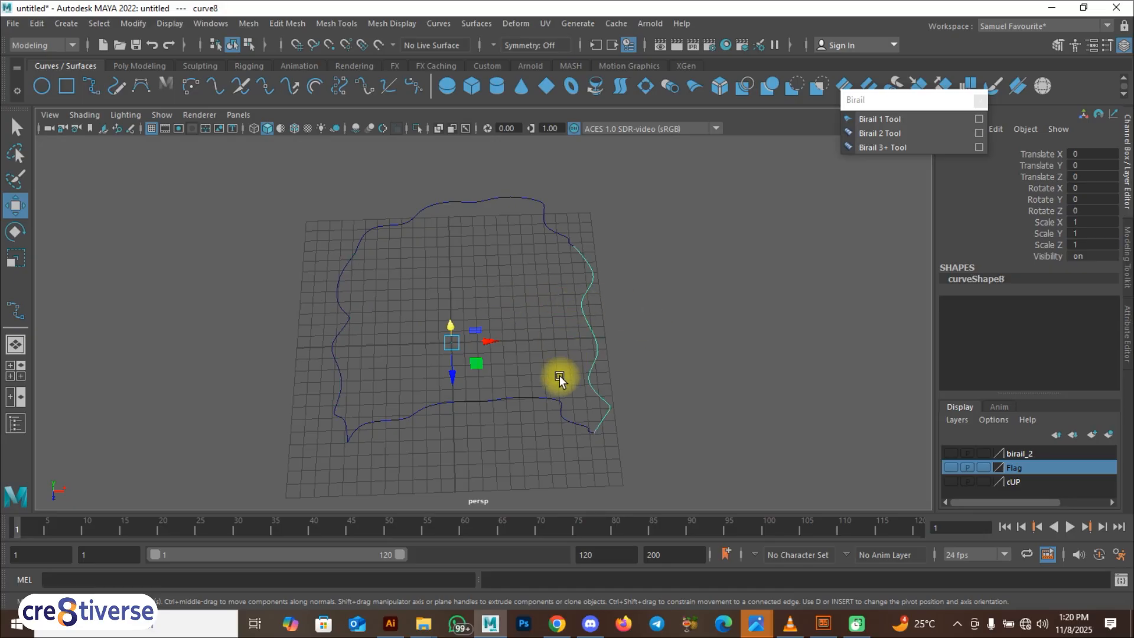
click(523, 419)
drag(457, 179, 511, 261)
click(521, 461)
drag(464, 384, 495, 424)
drag(472, 185, 497, 235)
drag(309, 292, 467, 359)
drag(585, 309, 458, 378)
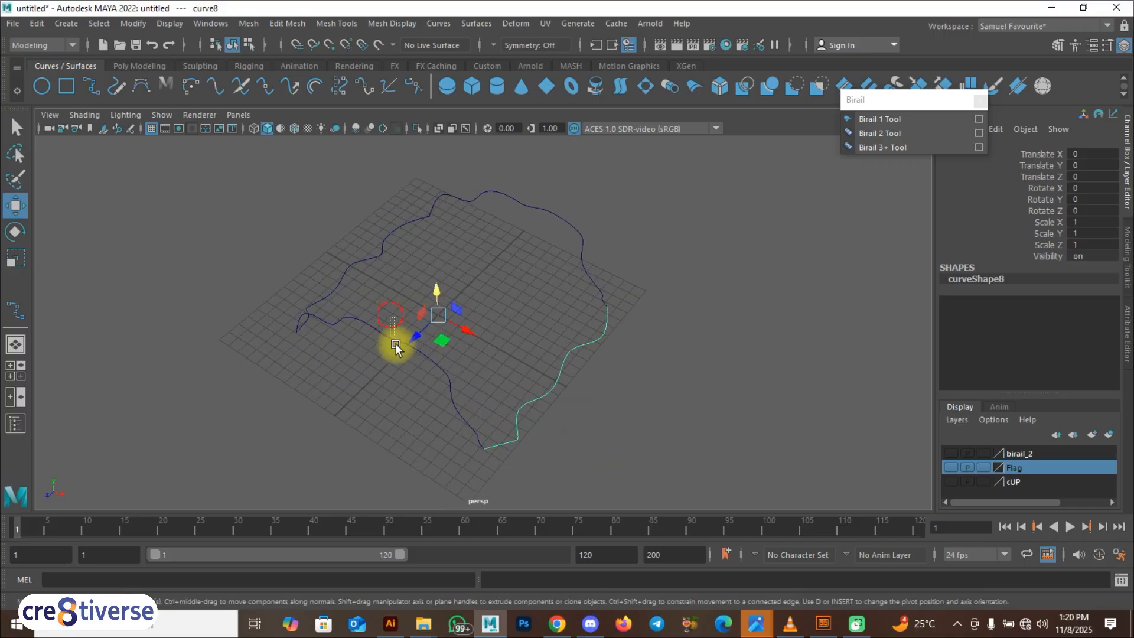
drag(546, 205, 556, 247)
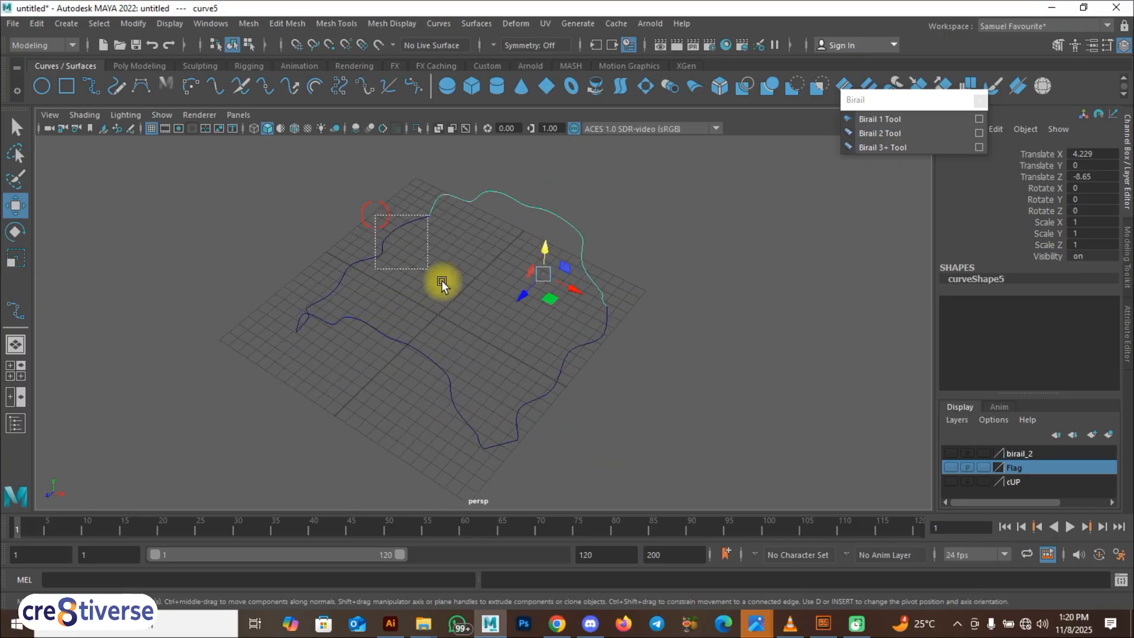
drag(442, 281, 445, 285)
drag(582, 400, 539, 390)
alt+drag(378, 379, 355, 378)
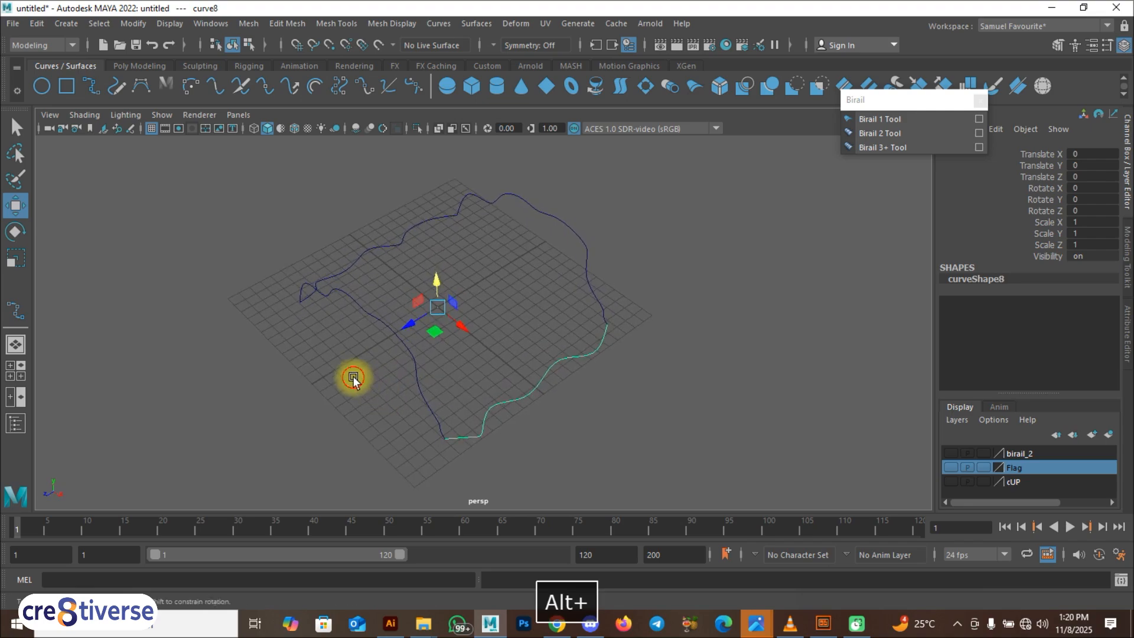
- Examine the frame's opposing curves by selecting them in turn and viewing them from several angles
drag(367, 298, 399, 356)
click(537, 192)
drag(503, 358, 542, 409)
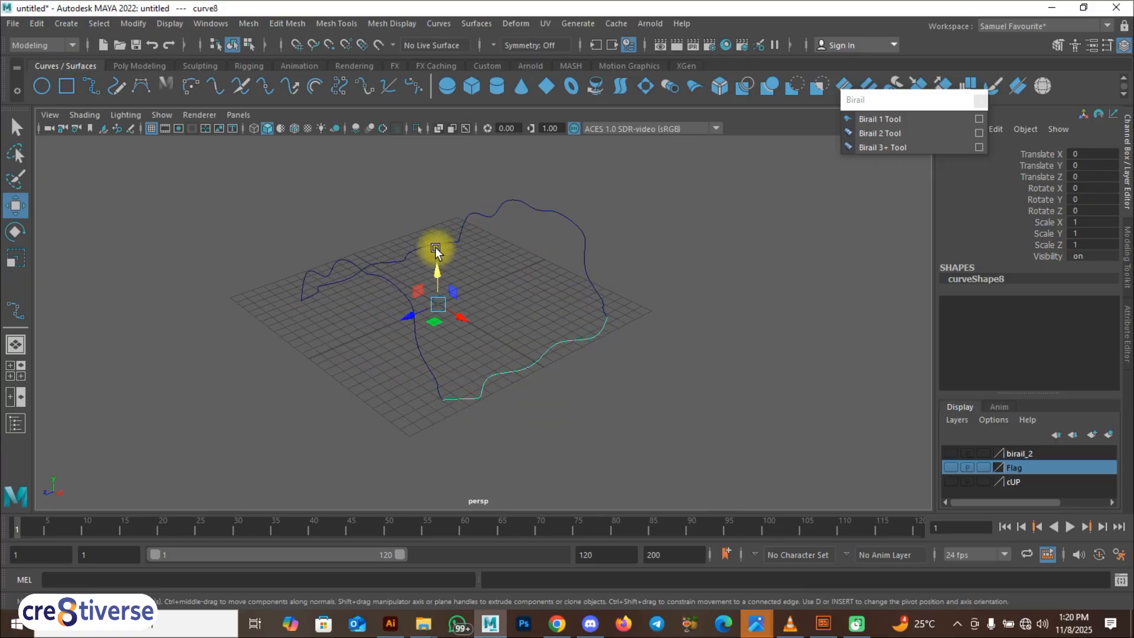
alt+drag(489, 322, 467, 299)
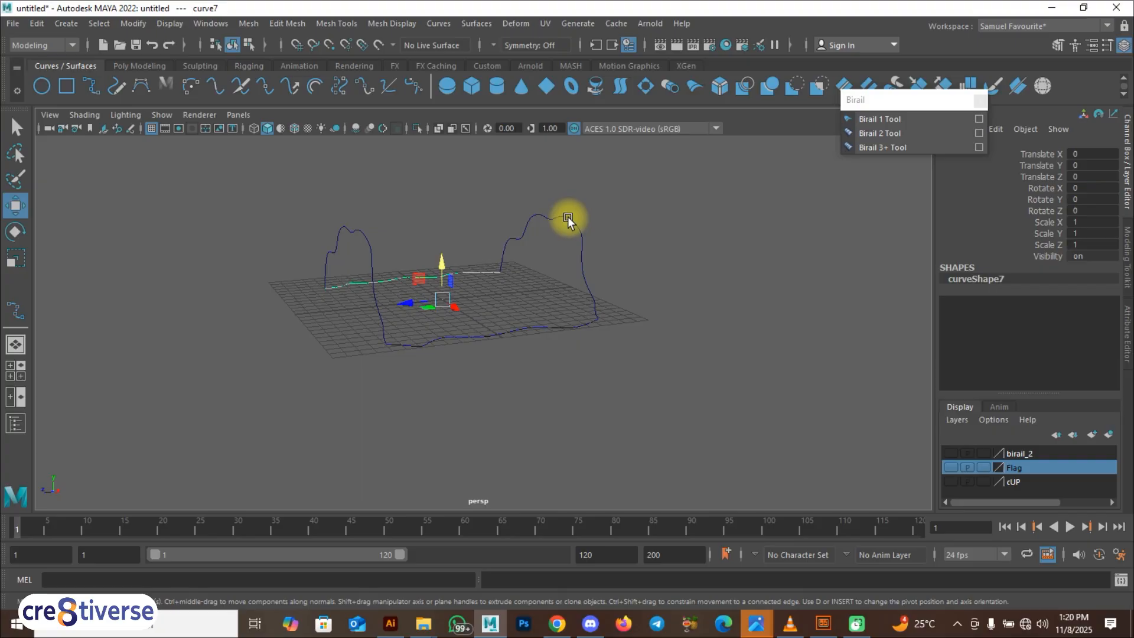
alt+drag(490, 306, 526, 352)
click(527, 352)
- Start a new EP curve snapped to the crest of the front hill curve
click(89, 83)
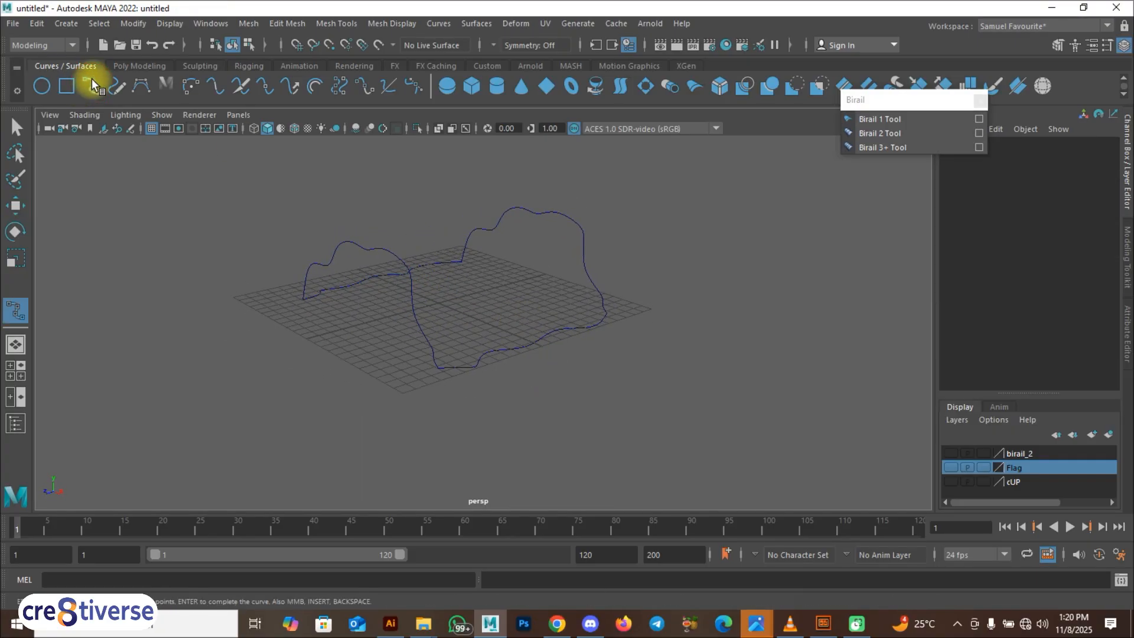
key(c)
drag(424, 329, 370, 301)
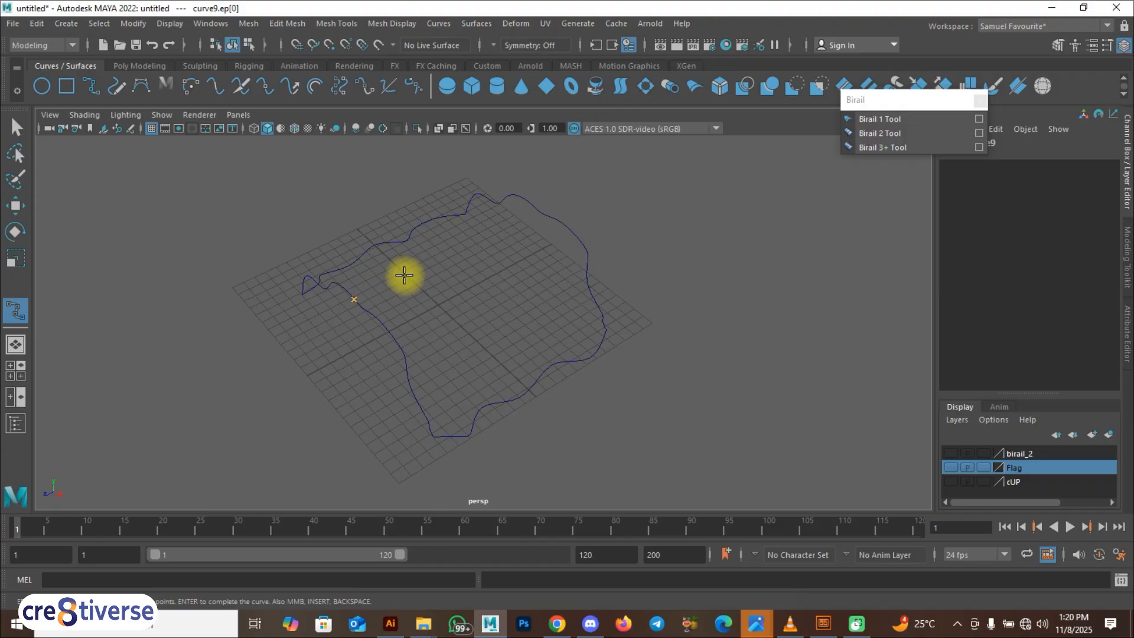
- Add wavy points in the side view from the front curve toward the back curve
key(space)
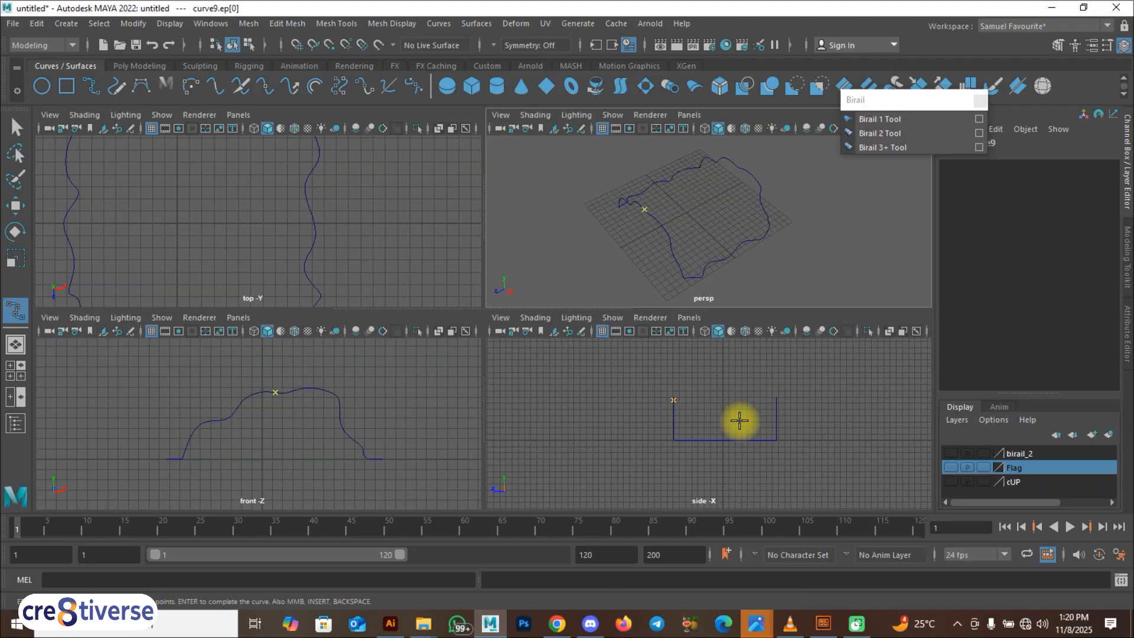
key(space)
drag(438, 261, 512, 283)
click(531, 275)
click(550, 260)
click(577, 269)
click(595, 273)
click(612, 265)
- Snap the middle curve's last point onto the back curve and complete the curve in object mode
key(space)
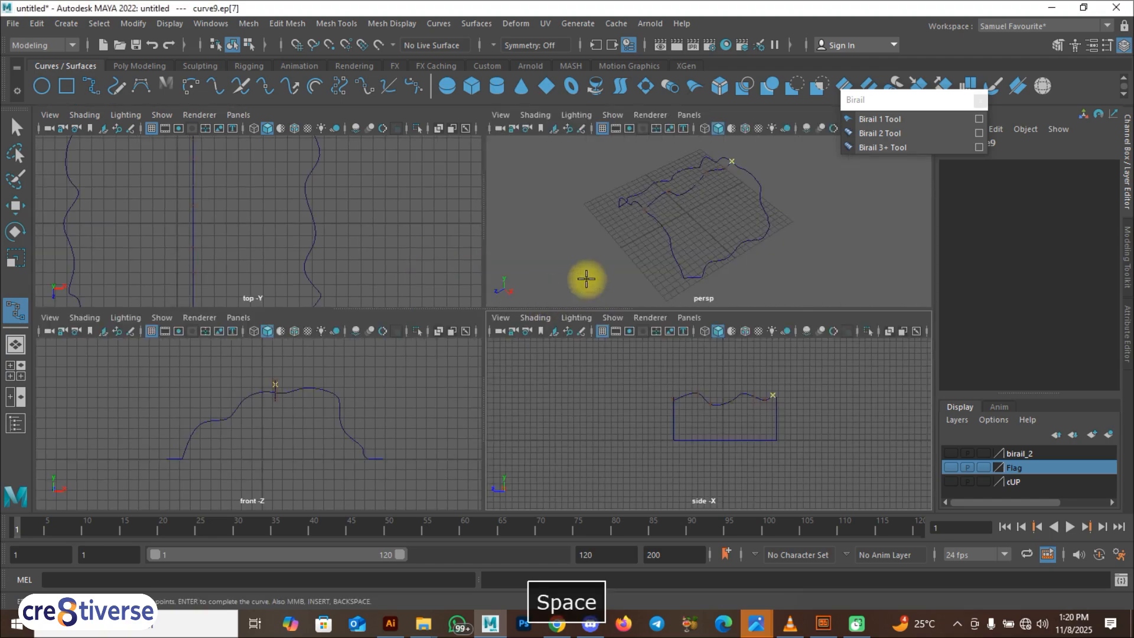
key(space)
alt+drag(595, 266, 498, 245)
key(c)
drag(550, 271, 396, 278)
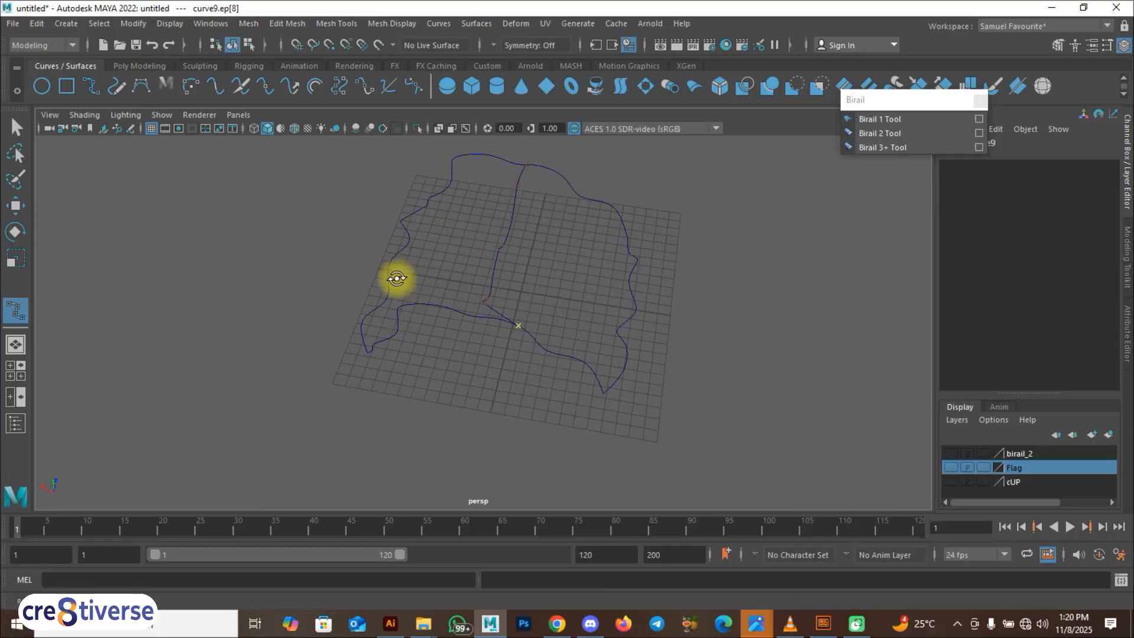
key(ctrl+z)
alt+drag(478, 313, 474, 255)
right_drag(474, 255, 473, 215)
click(570, 425)
alt+drag(428, 375, 465, 390)
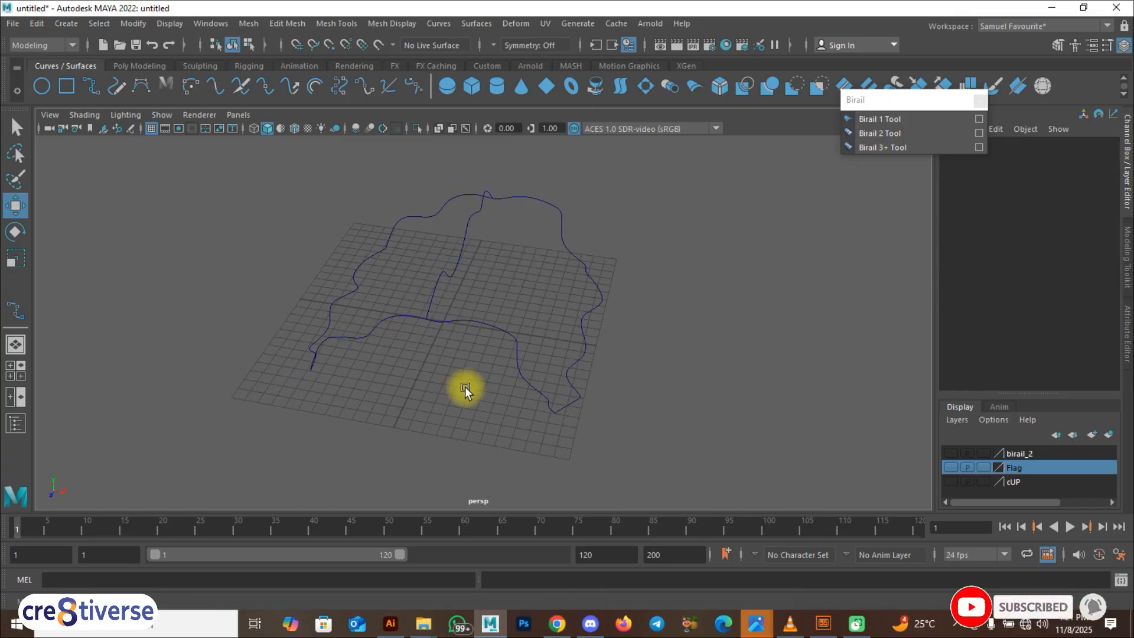
click(906, 146)
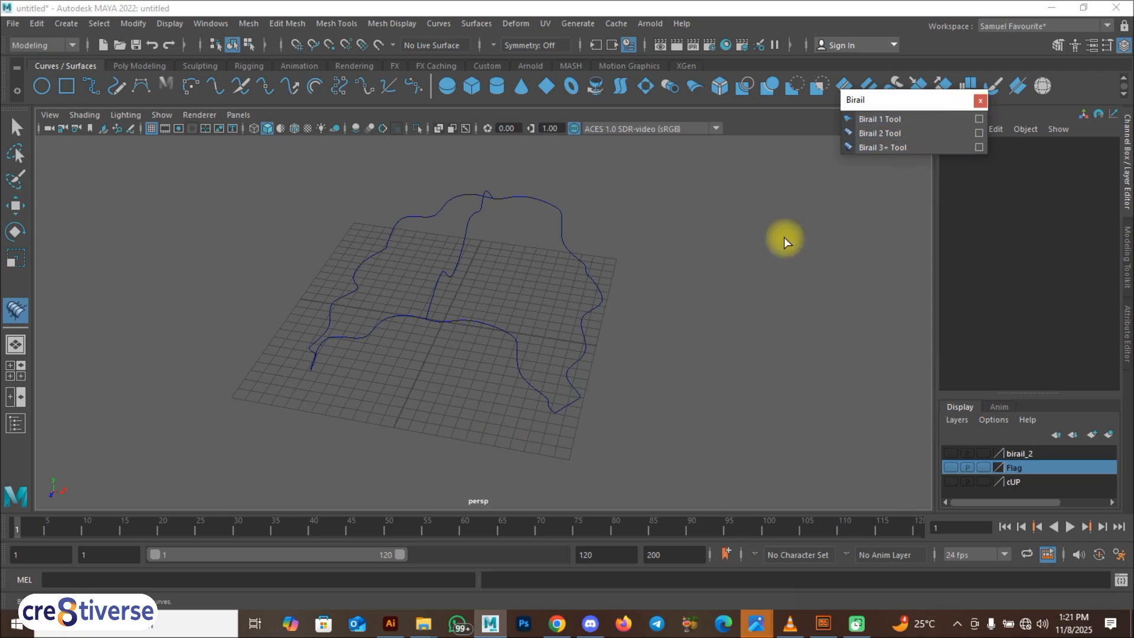
key(w)
drag(425, 285, 473, 358)
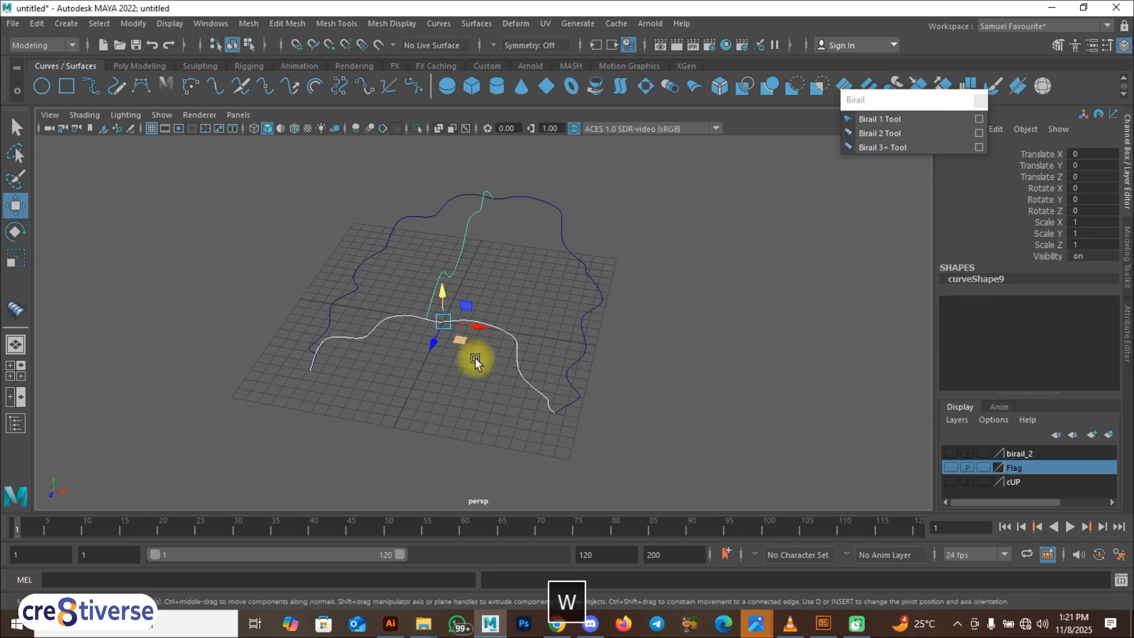
click(473, 379)
- Reset the Birail 3+ options to proportional transform and NURBS output, start the tool and close the options
click(980, 147)
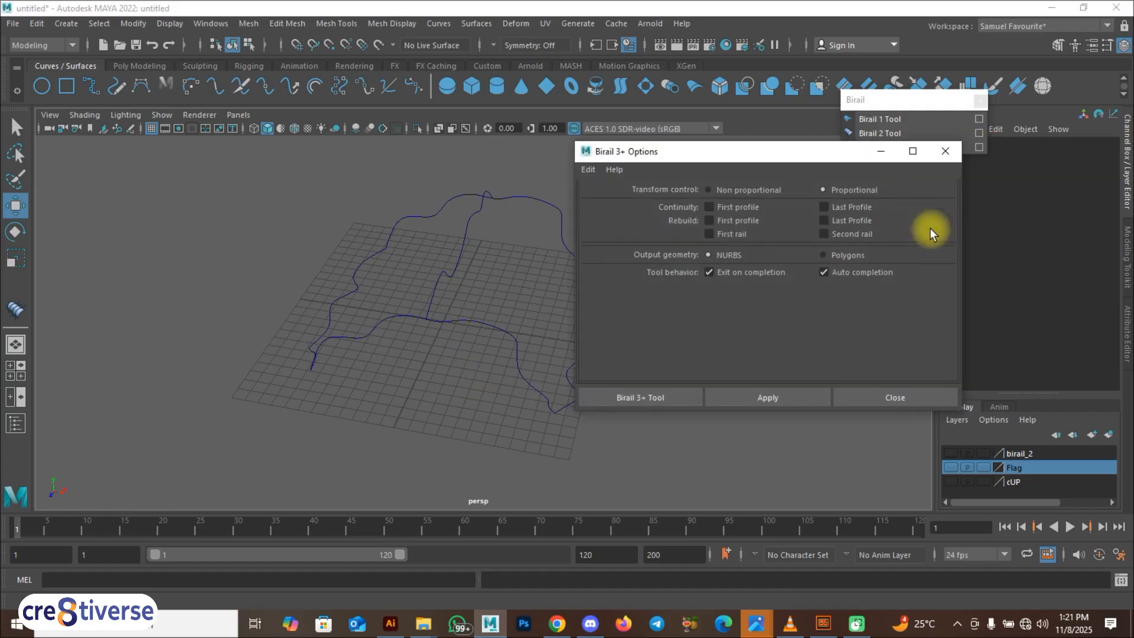
click(589, 169)
click(616, 199)
drag(784, 154, 874, 133)
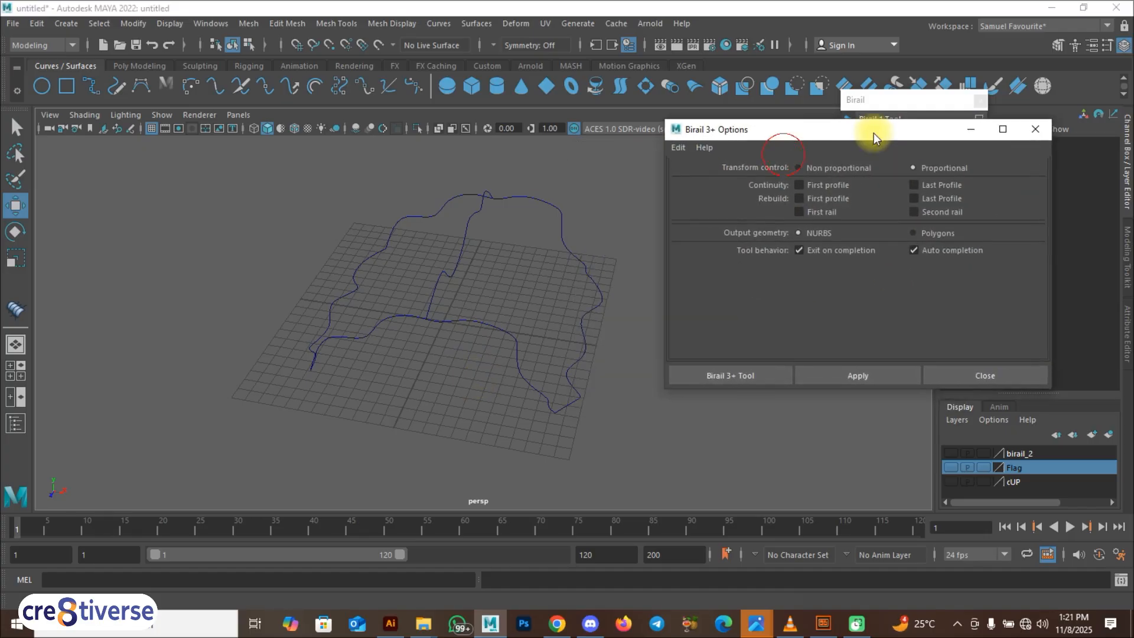
click(890, 375)
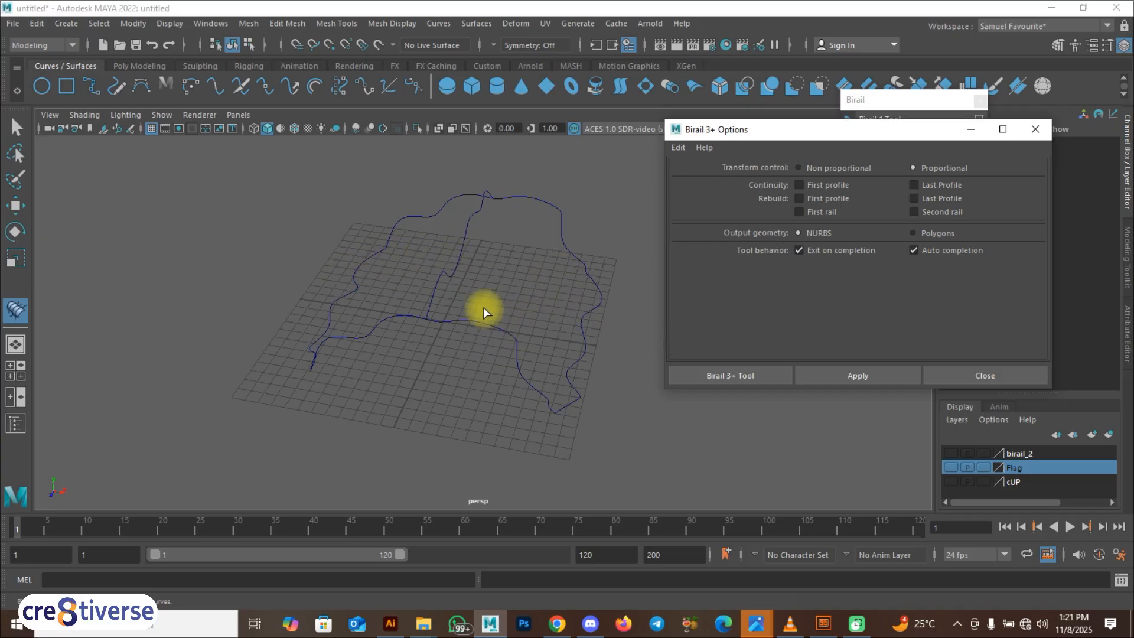
drag(484, 309, 496, 340)
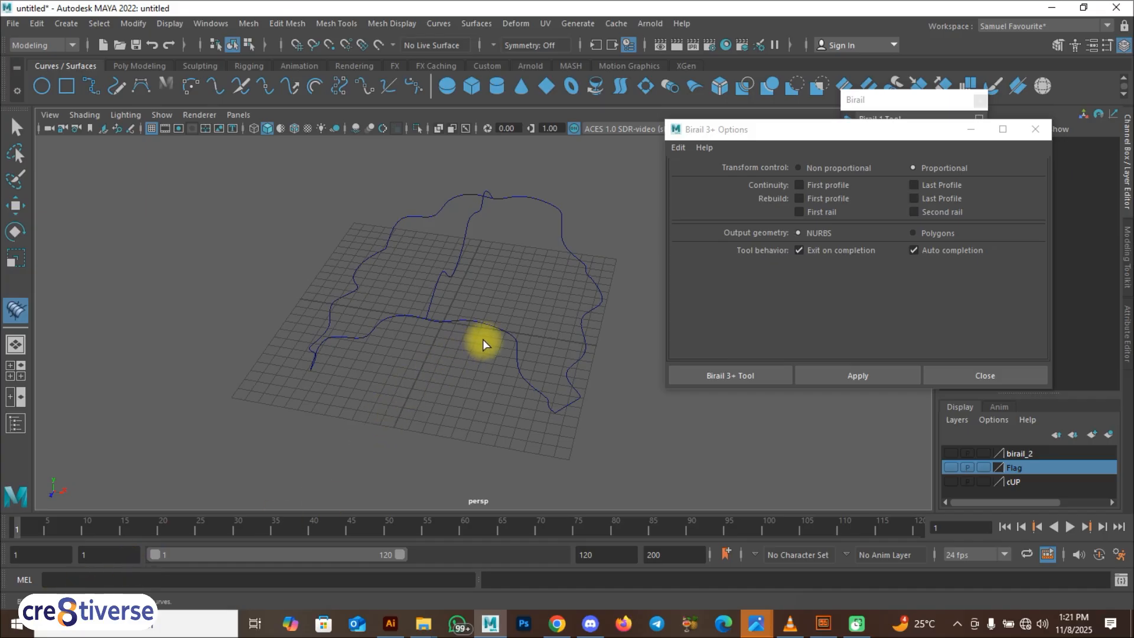
click(992, 376)
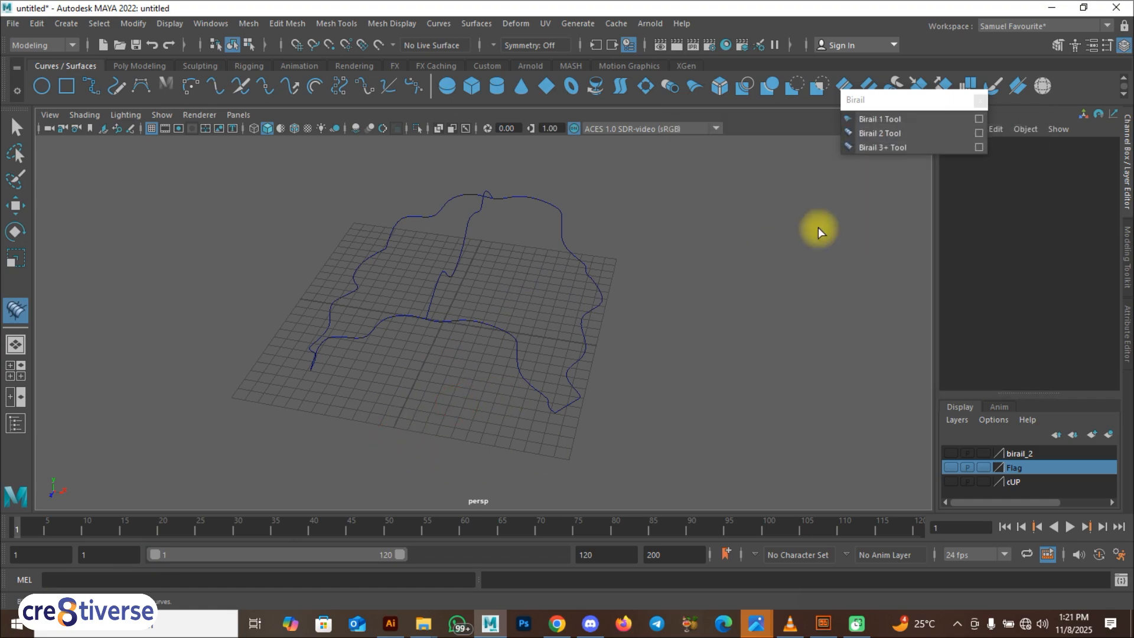
click(981, 120)
click(867, 375)
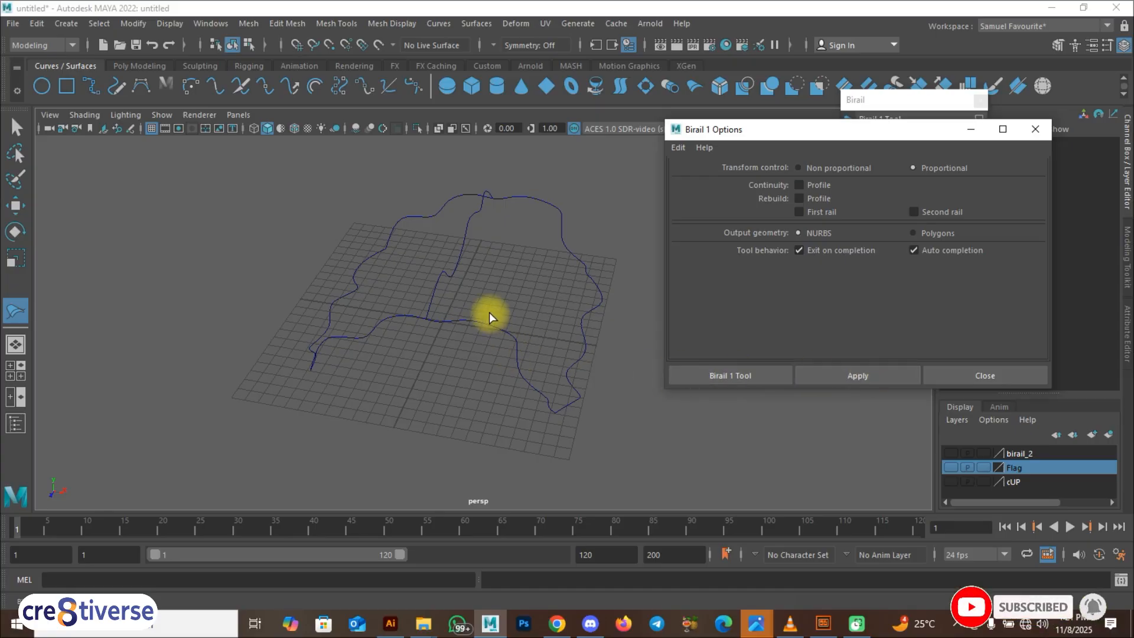
key(F9)
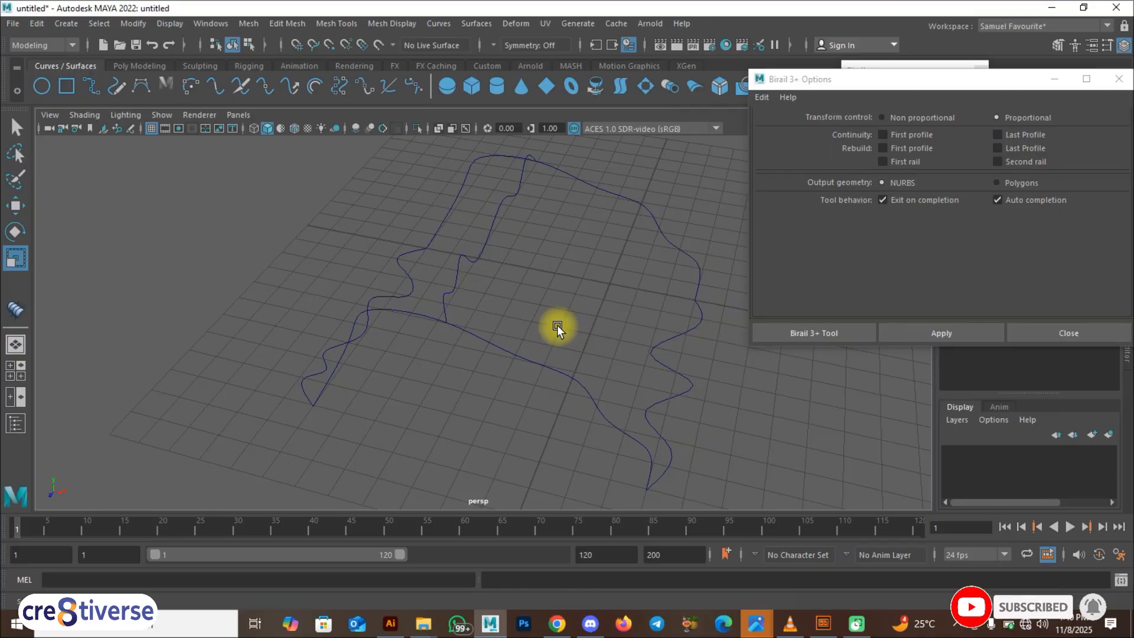
- Start Birail 3+ and select the left, middle and right wavy curves as the profiles
alt+drag(530, 322, 593, 350)
click(984, 334)
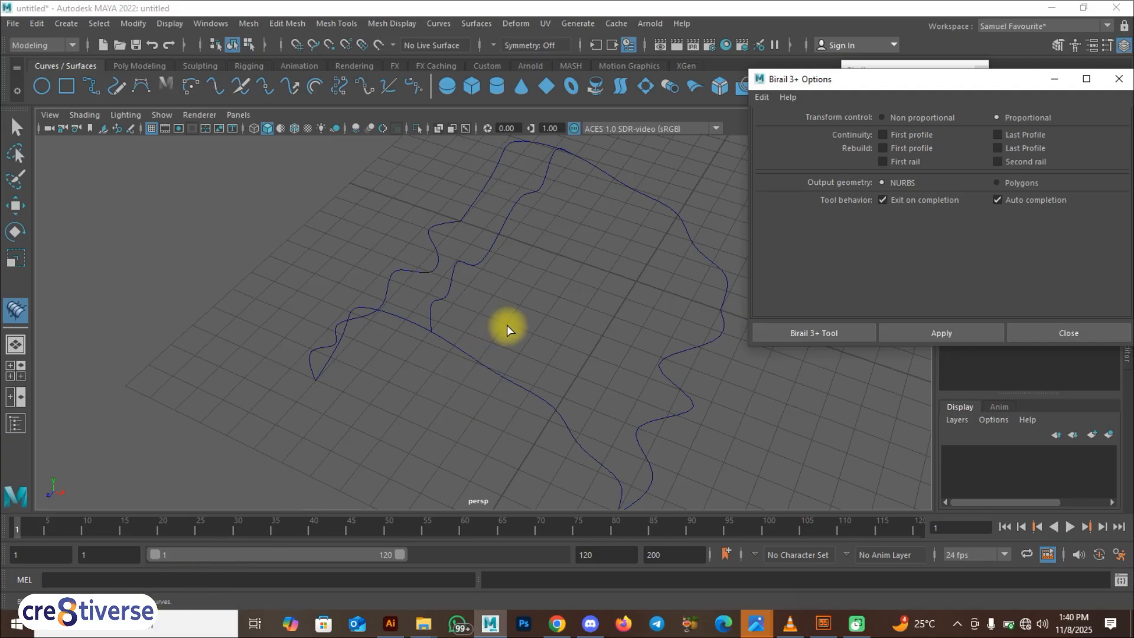
alt+drag(508, 325, 480, 324)
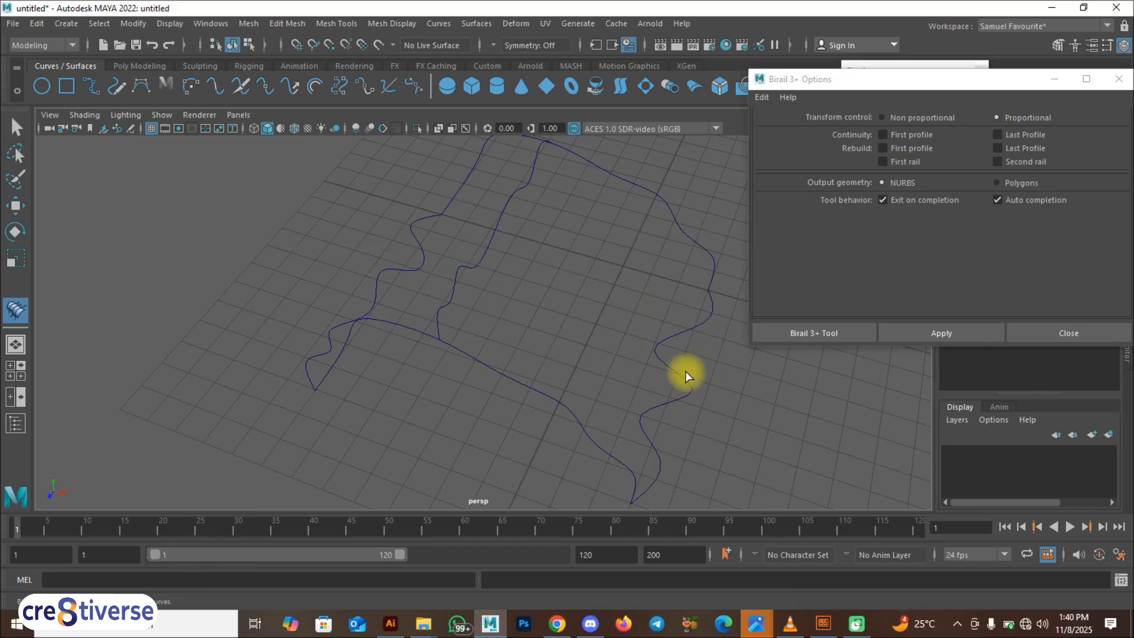
alt+drag(675, 378, 316, 235)
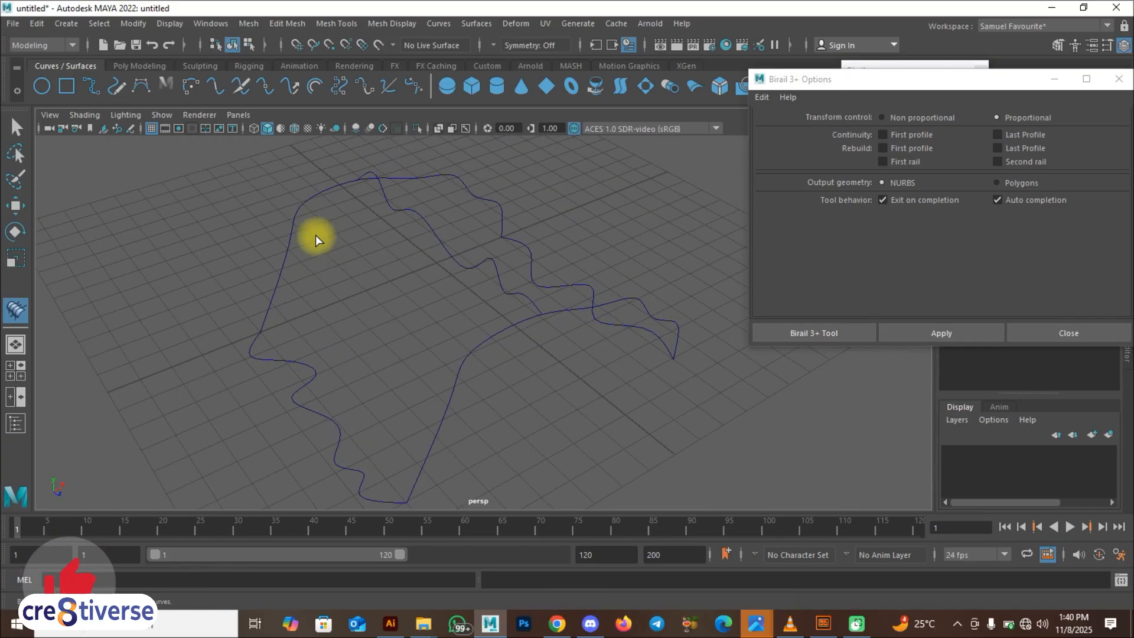
alt+drag(471, 367, 407, 223)
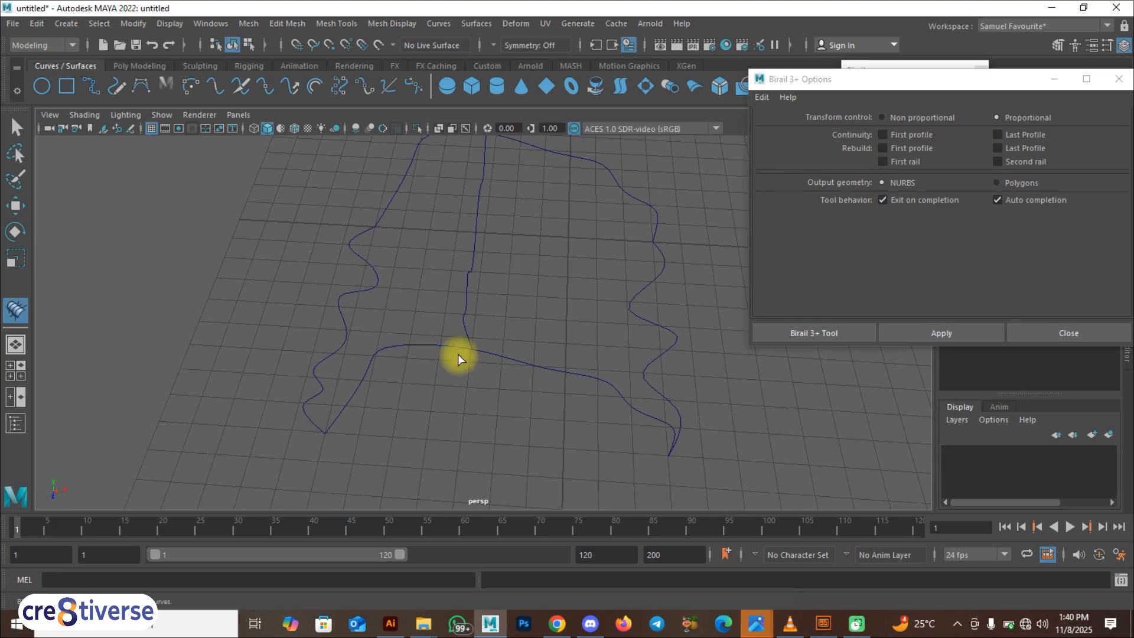
alt+drag(449, 390, 422, 292)
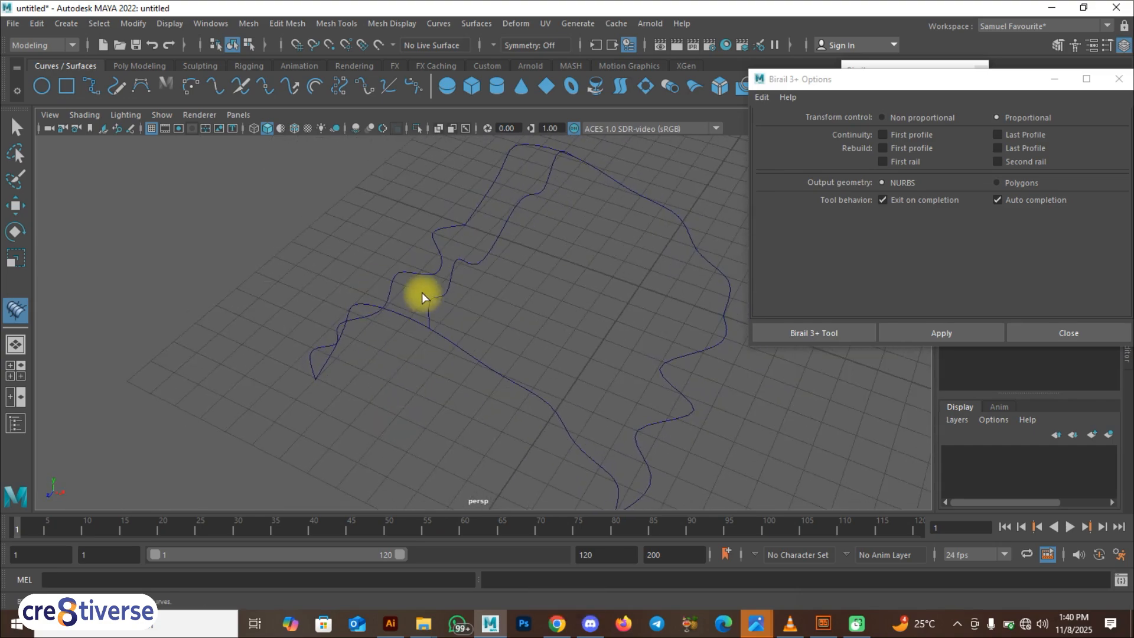
alt+drag(442, 341, 446, 380)
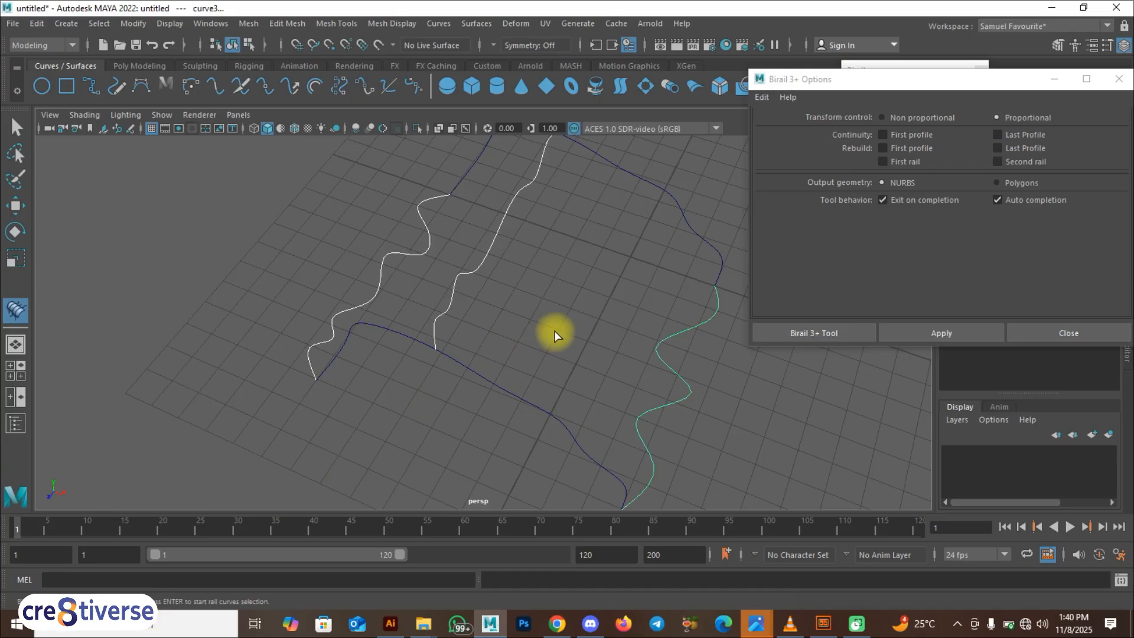
key(Return)
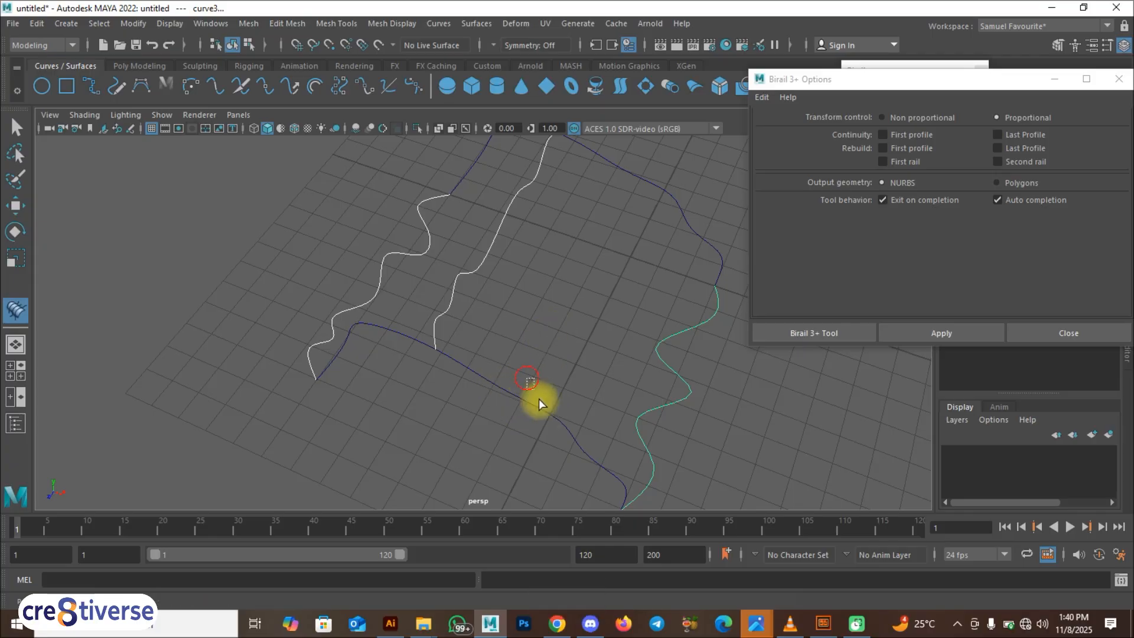
- Select the front and back hill curves as rails to build the Birail surface, and close the options
drag(539, 400, 556, 423)
alt+drag(654, 198, 852, 275)
click(1068, 333)
alt+drag(591, 369, 742, 405)
click(738, 419)
alt+drag(677, 419, 547, 284)
- Move the Birail surface along the Z axis, back and away from its source curves
click(565, 325)
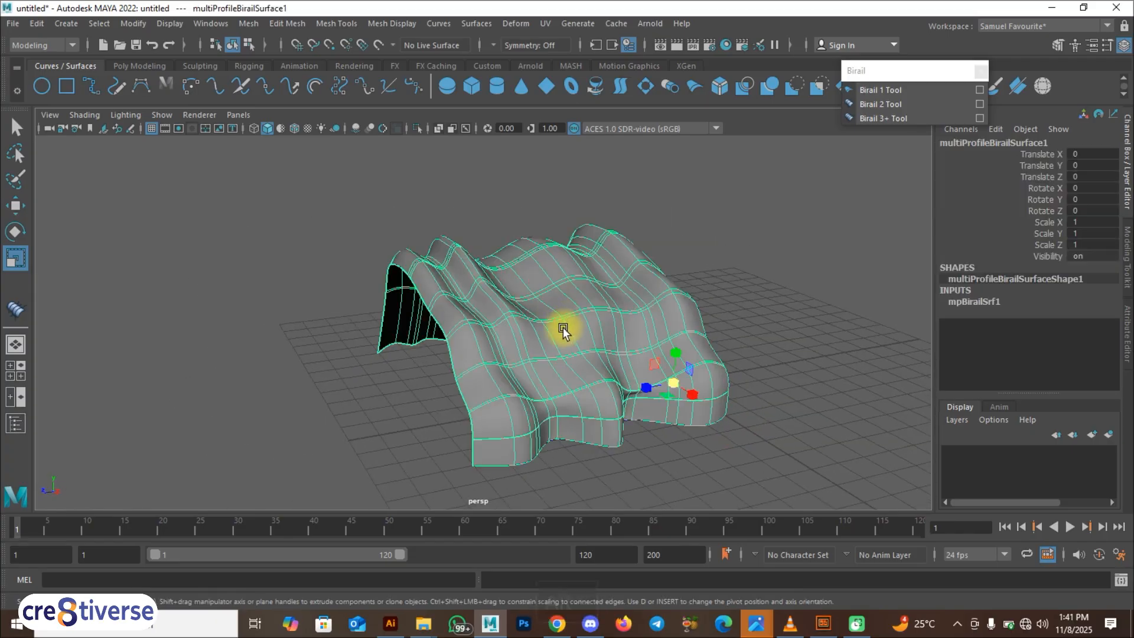
key(w)
drag(646, 389, 946, 254)
alt+drag(642, 447, 476, 264)
- Reshape the middle curve into stronger waves by moving its control vertices, and return to object mode
click(515, 283)
right_drag(509, 255, 518, 220)
alt+drag(537, 274, 514, 268)
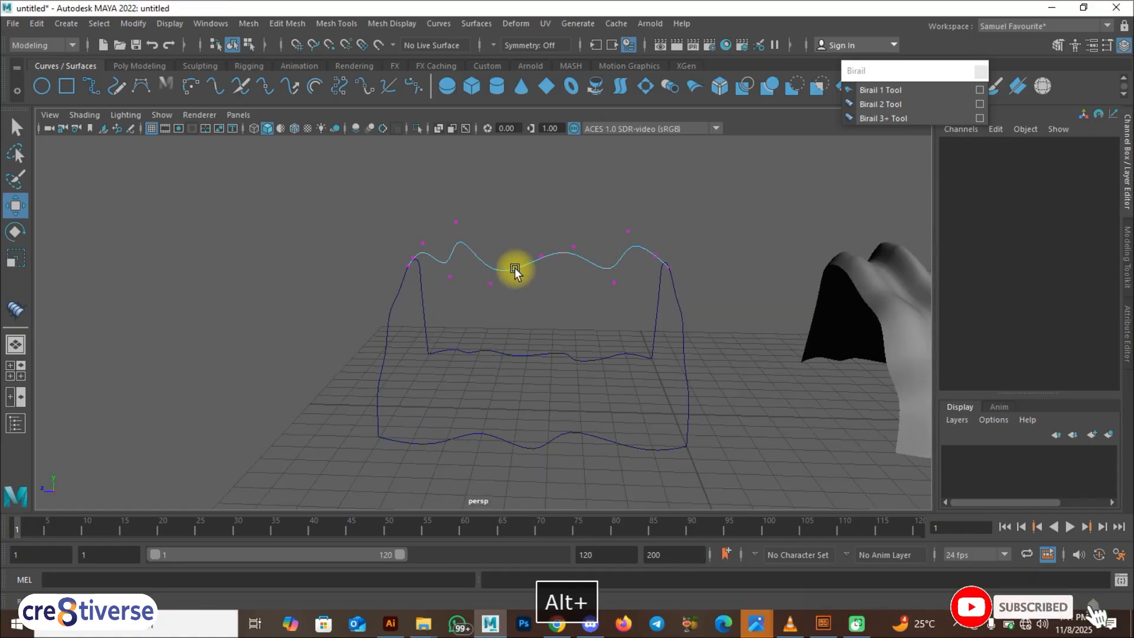
click(542, 255)
drag(539, 223, 518, 295)
drag(296, 195, 295, 163)
click(382, 235)
drag(380, 203, 542, 355)
click(544, 424)
alt+drag(544, 424, 483, 275)
right_drag(484, 275, 484, 332)
right_drag(525, 258, 525, 258)
alt+drag(532, 347, 504, 311)
- Start another EP curve snapped to the back hill curve, left of the middle curve
click(92, 88)
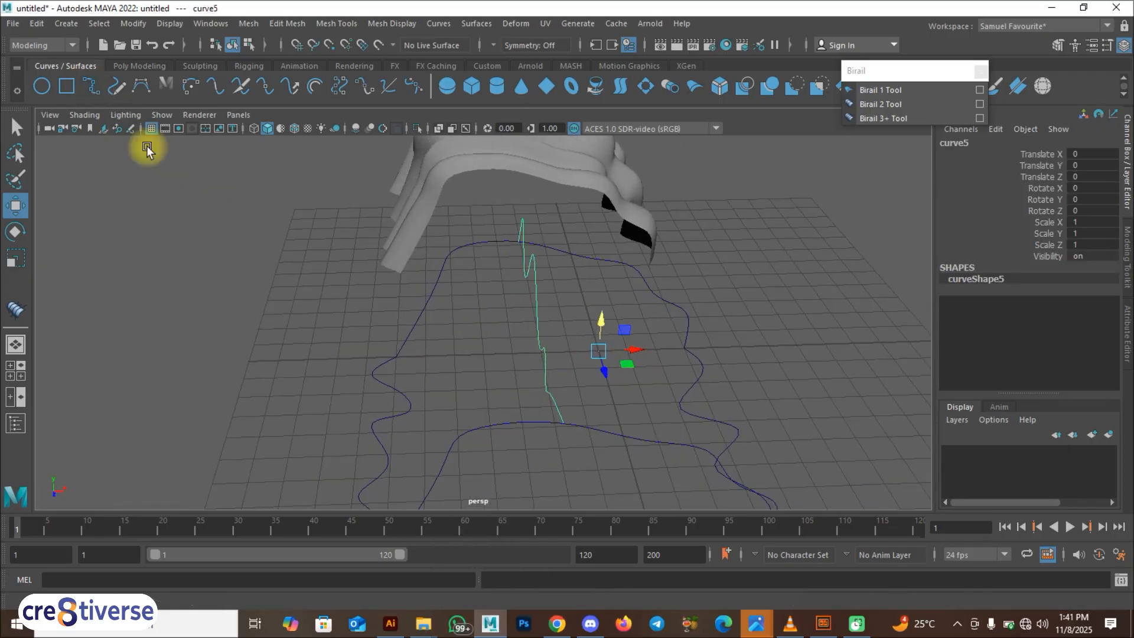
key(c)
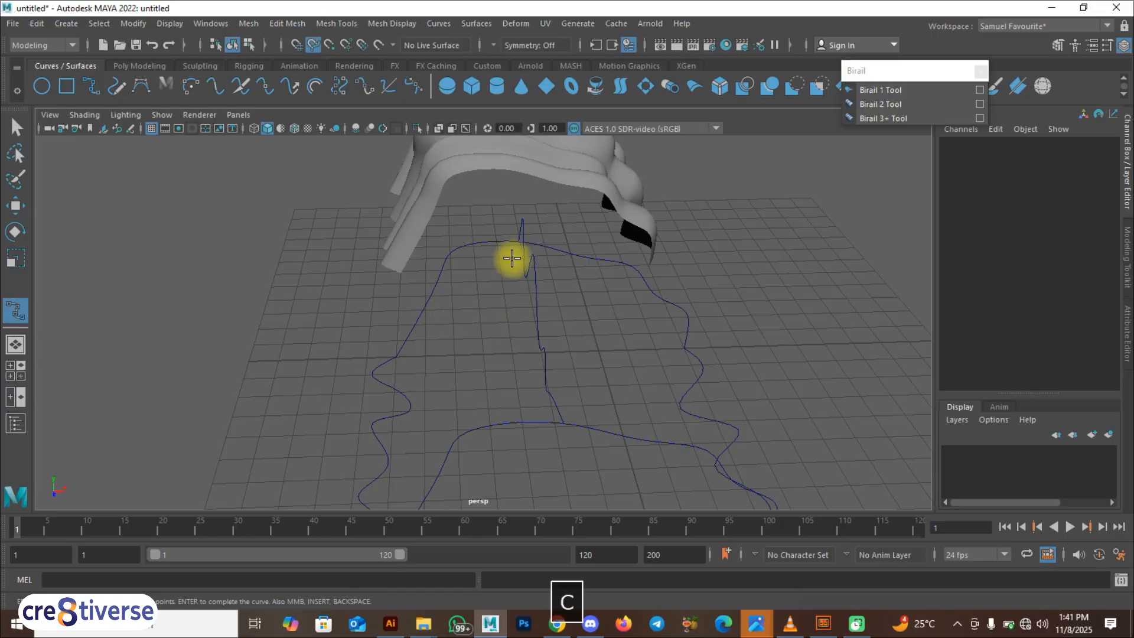
drag(506, 240, 446, 251)
mouse_move(469, 294)
alt+mouse_down()
mouse_move(391, 283)
mouse_move(468, 284)
alt+mouse_up()
- Add six points in the side view forming a high arch above the middle curve, toward the front curve
key(space)
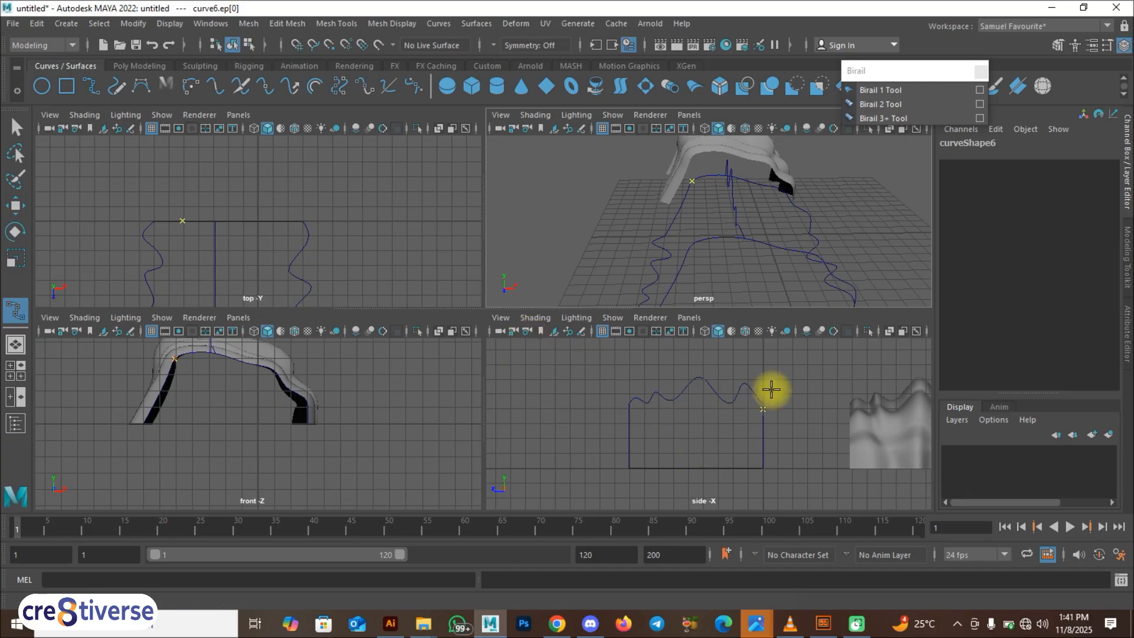
click(762, 371)
click(717, 365)
click(683, 365)
click(655, 367)
click(637, 375)
click(624, 381)
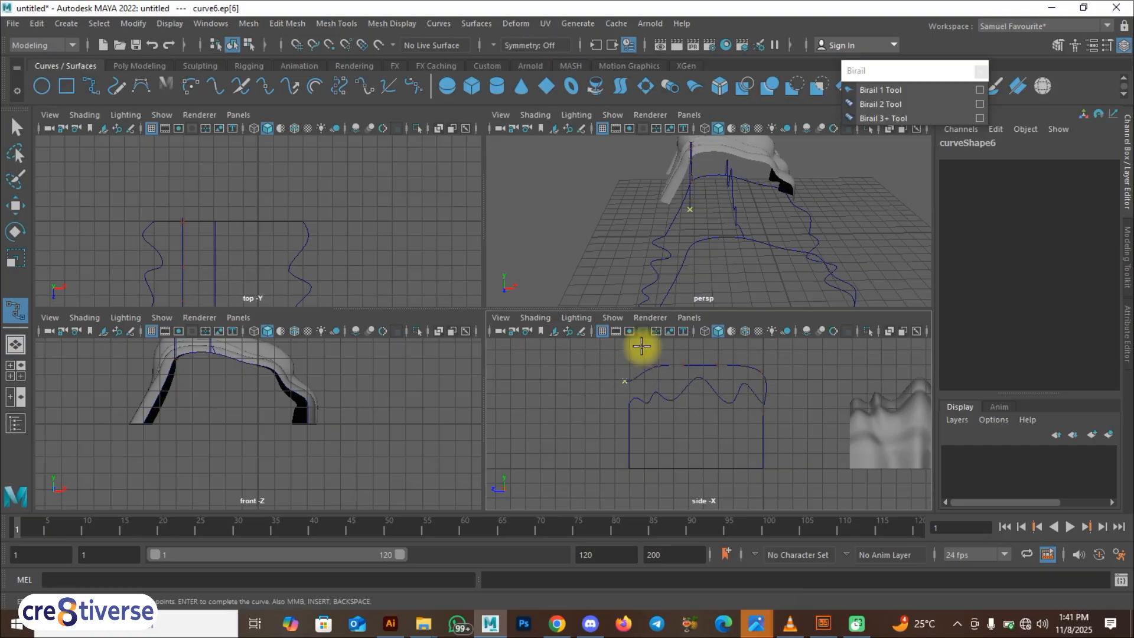
- Snap the arched curve's last point onto the front hill curve and complete the curve in object mode
key(space)
alt+drag(539, 304, 640, 314)
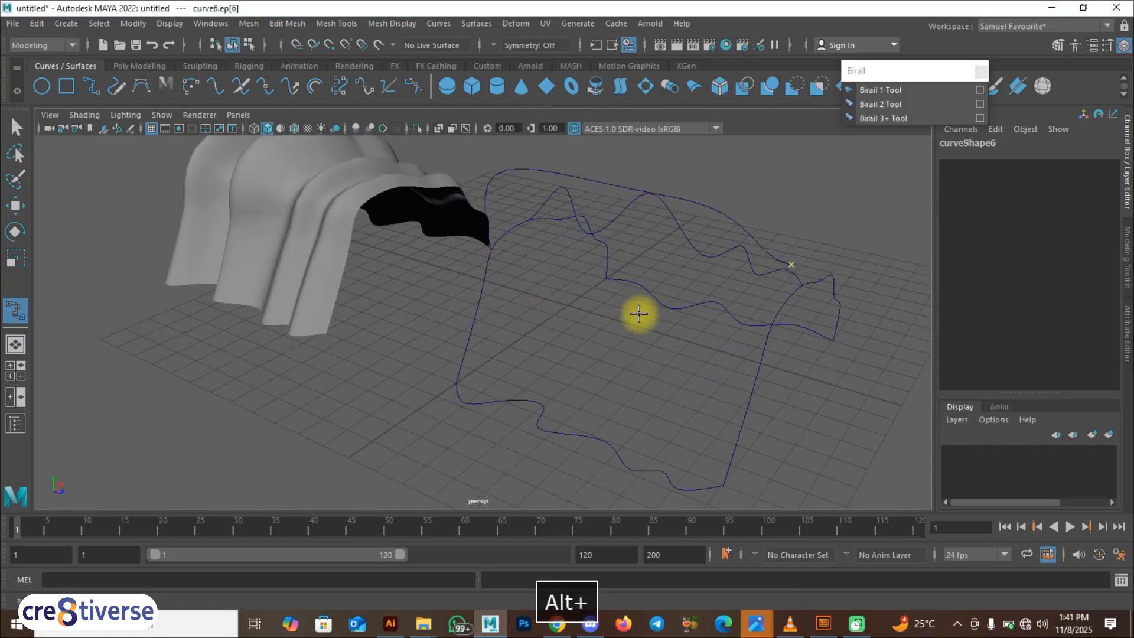
key(c)
drag(781, 304, 615, 344)
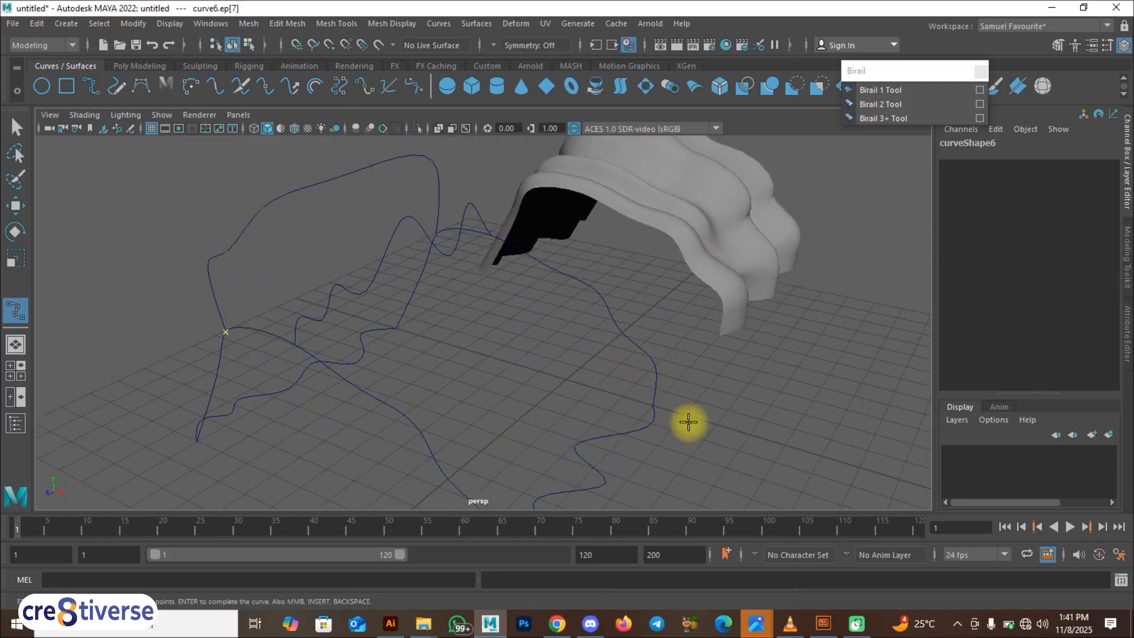
alt+drag(635, 393, 632, 358)
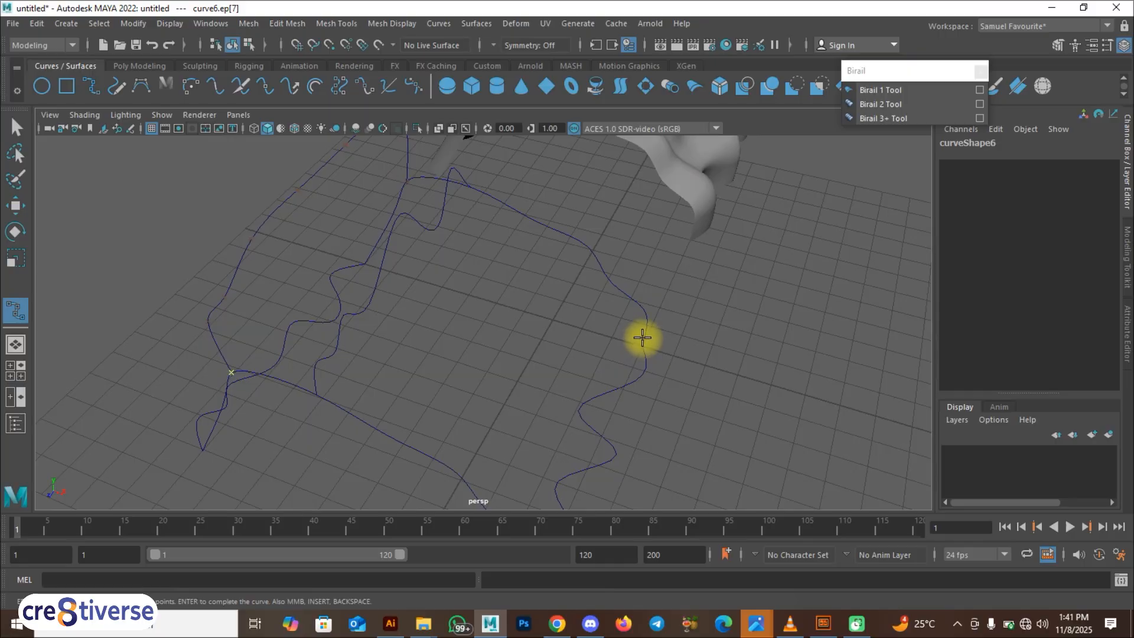
right_drag(588, 284, 587, 249)
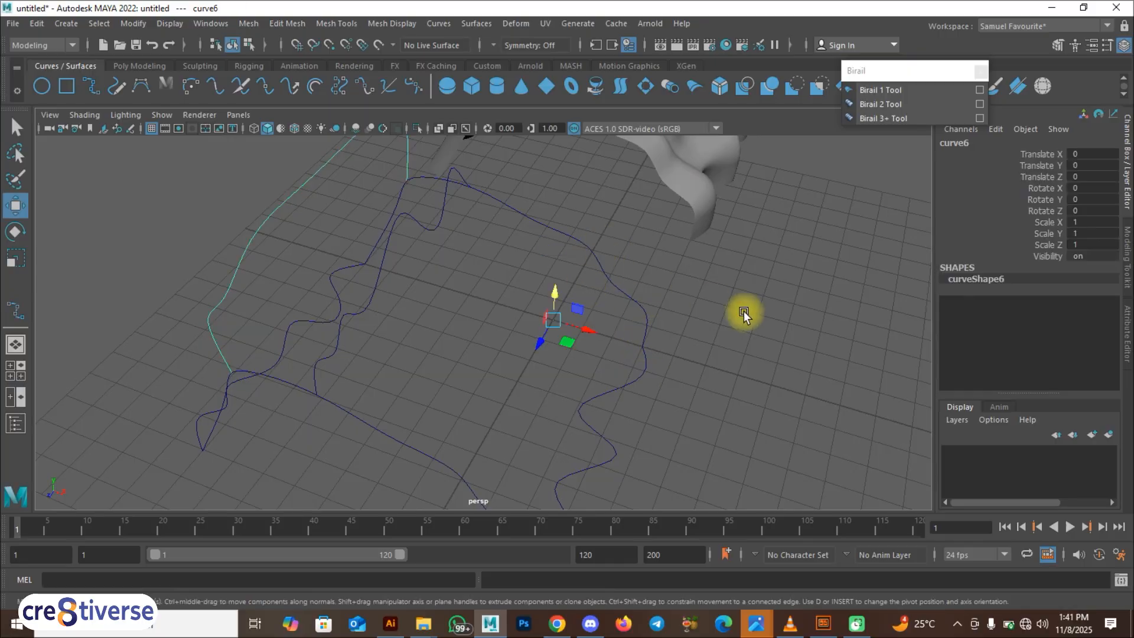
click(654, 298)
- Start another EP curve snapped to the back hill curve, between the middle curve and the right end profile
click(91, 87)
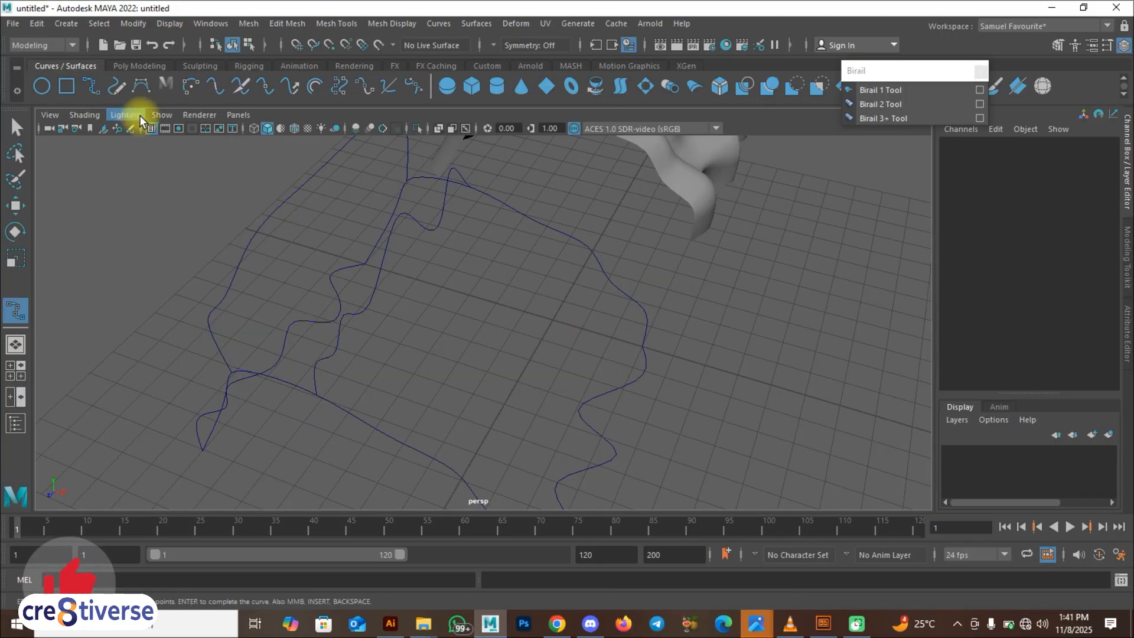
key(c)
drag(499, 199, 608, 284)
key(space)
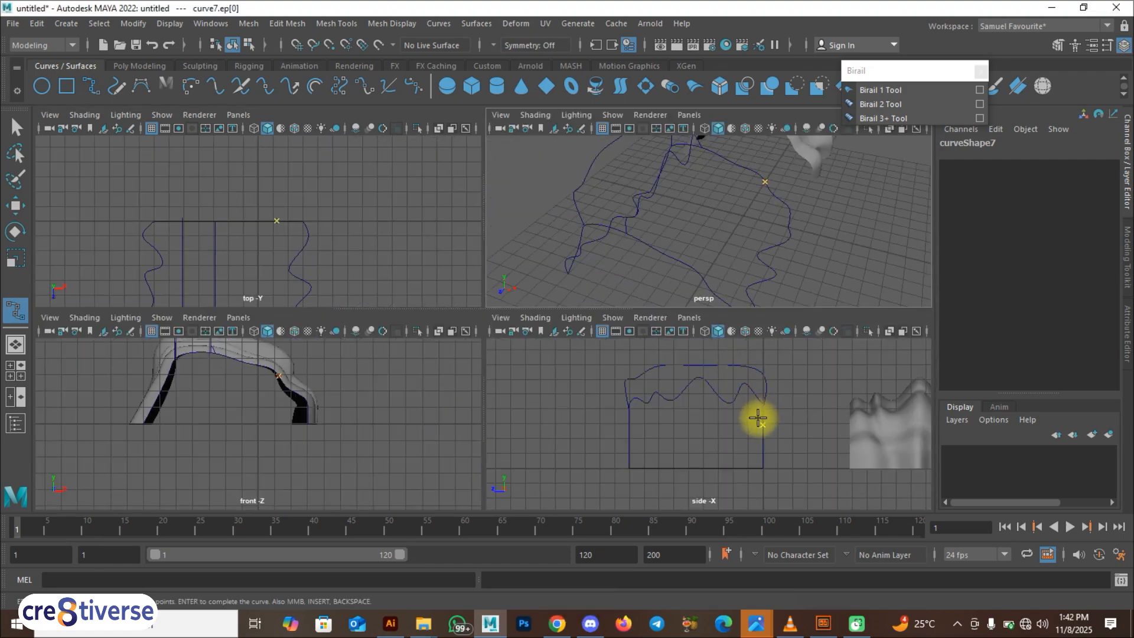
- Add six points in the side view forming gentle waves below the middle curve, toward the front hill curve
click(742, 411)
click(719, 421)
click(706, 423)
click(672, 412)
click(654, 420)
click(636, 427)
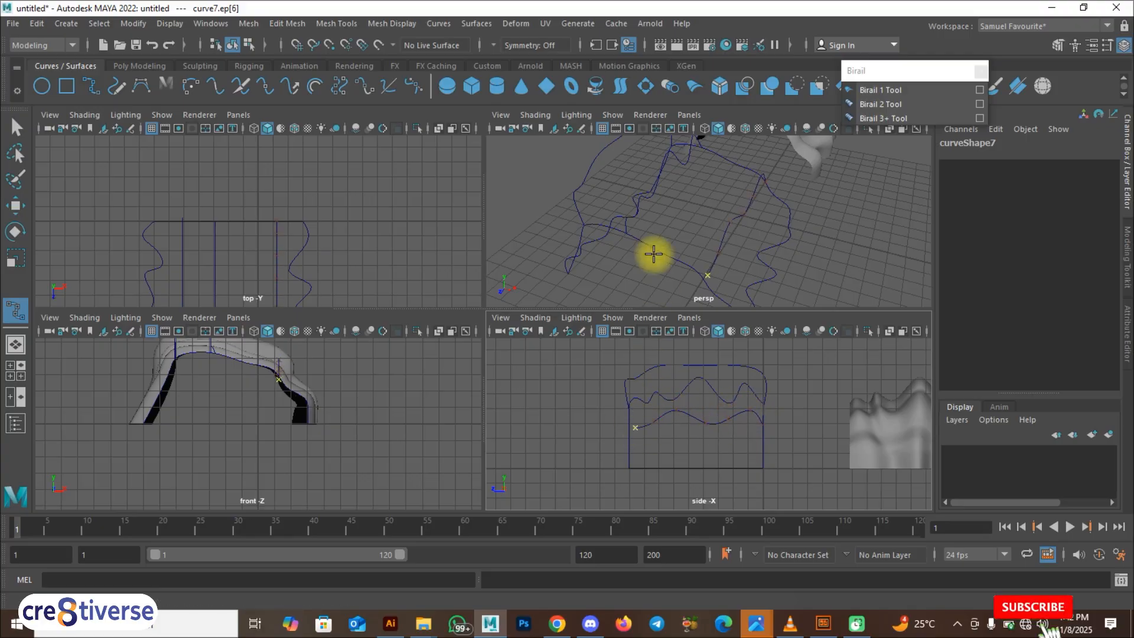
- Snap the wavy curve's last point onto the front hill curve, complete the curve and leave it deselected in object mode
key(space)
alt+drag(587, 335, 505, 321)
key(c)
click(277, 362)
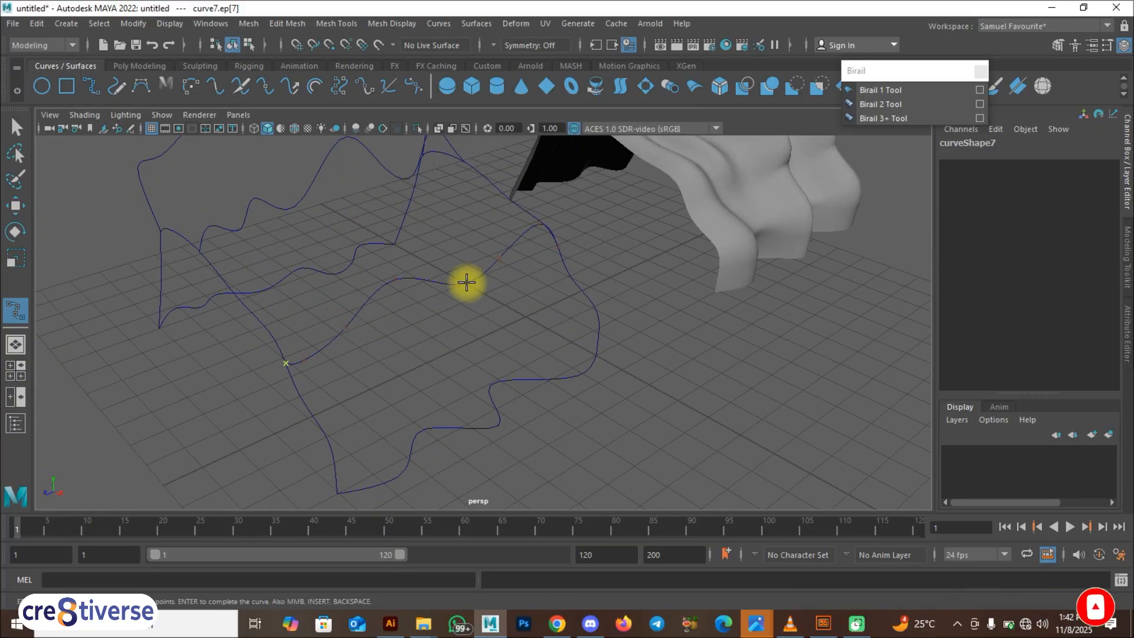
key(Return)
key(space)
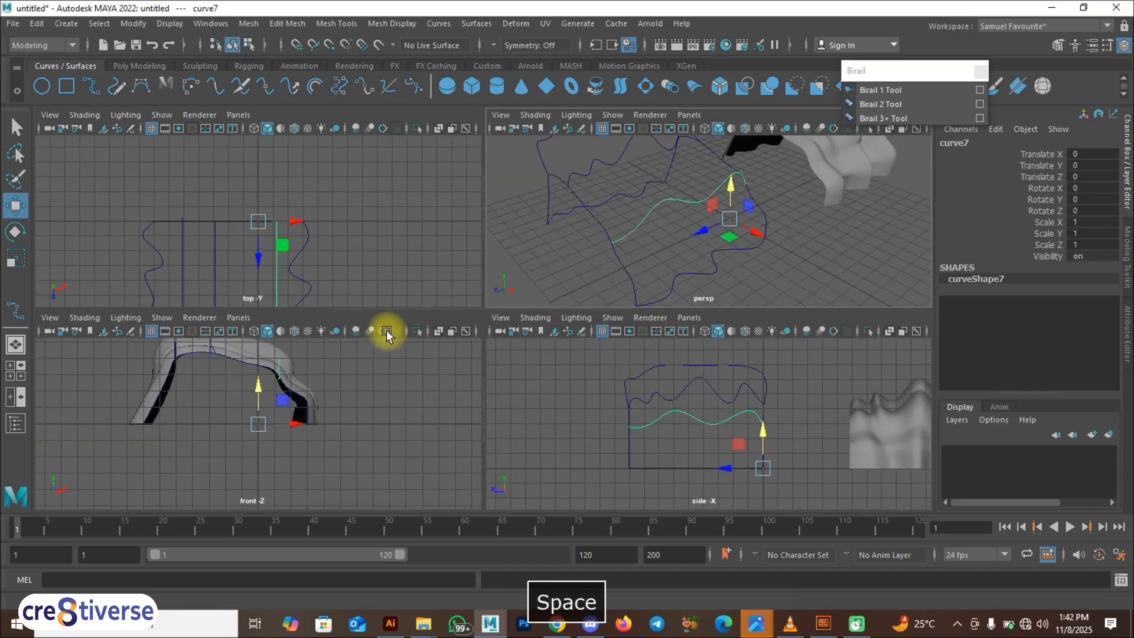
key(space)
right_drag(504, 280, 559, 257)
alt+drag(372, 322, 425, 360)
click(416, 401)
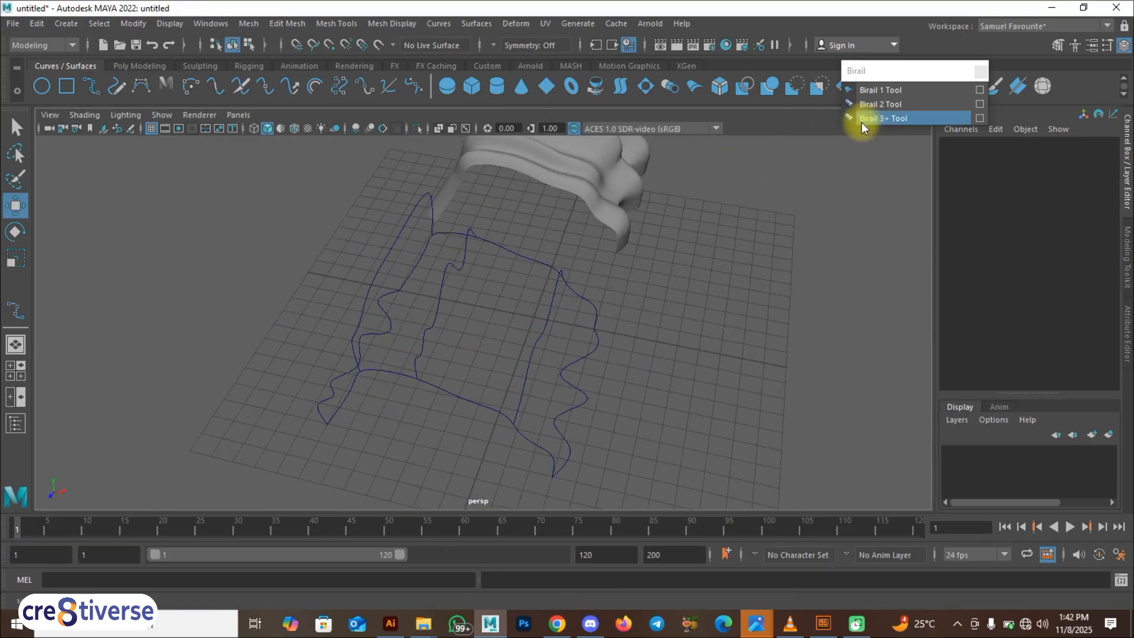
- Start the Birail 3+ tool from its options and select the five cross curves as profiles
click(980, 118)
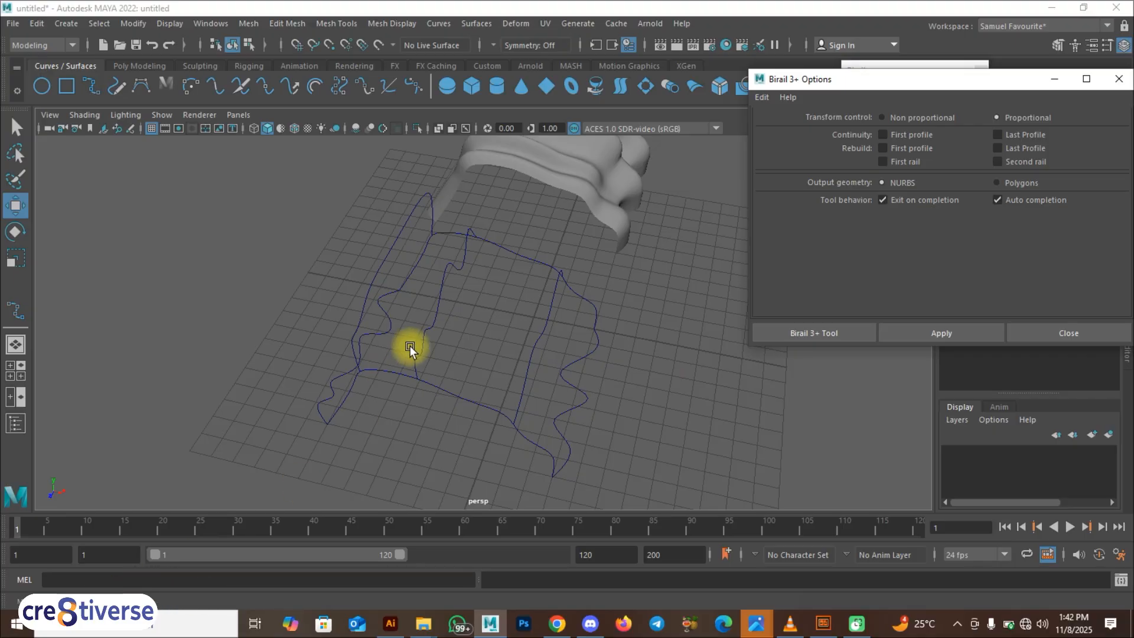
click(935, 331)
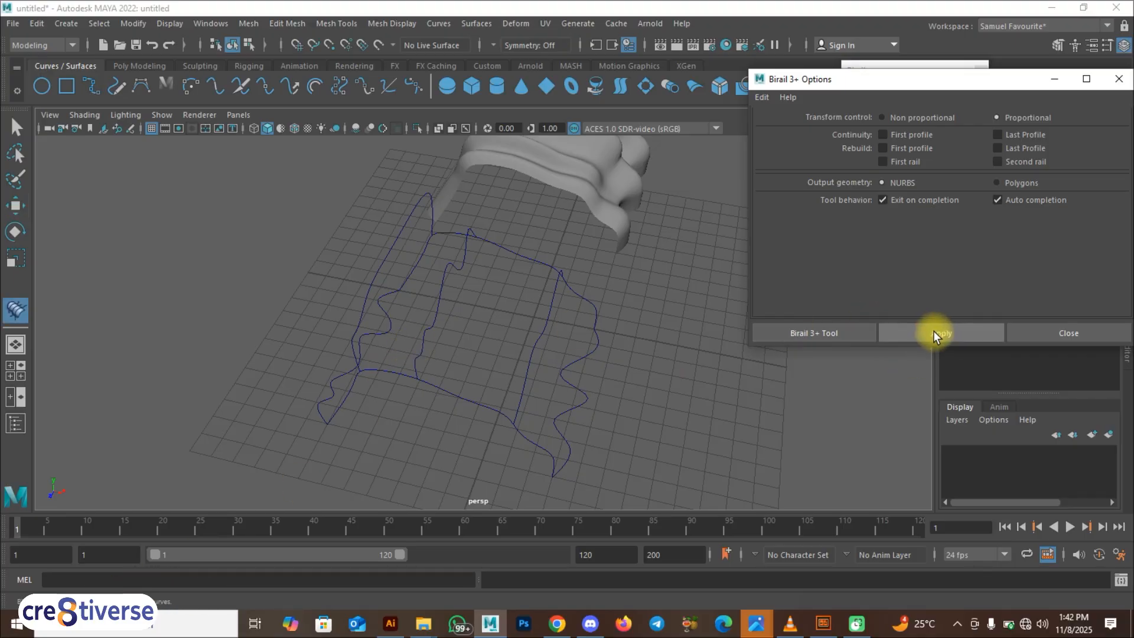
alt+drag(489, 296, 434, 365)
click(415, 369)
click(453, 342)
alt+drag(511, 346, 562, 342)
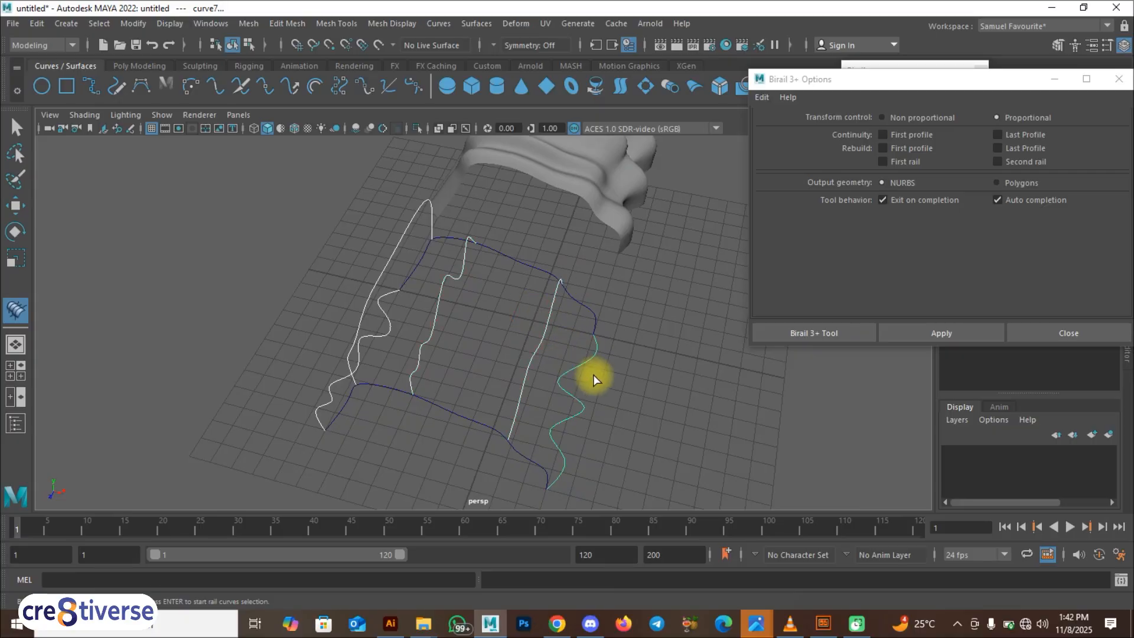
key(Return)
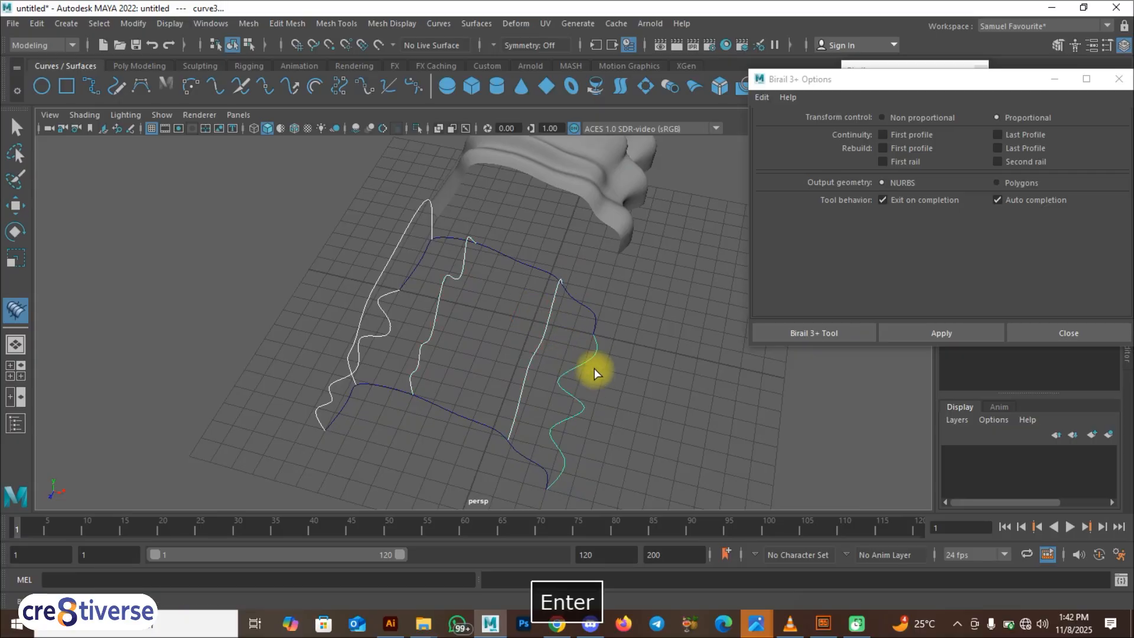
- Pick the front and back hill curves as rails to build the birail surface, and undo the result
drag(448, 399, 459, 426)
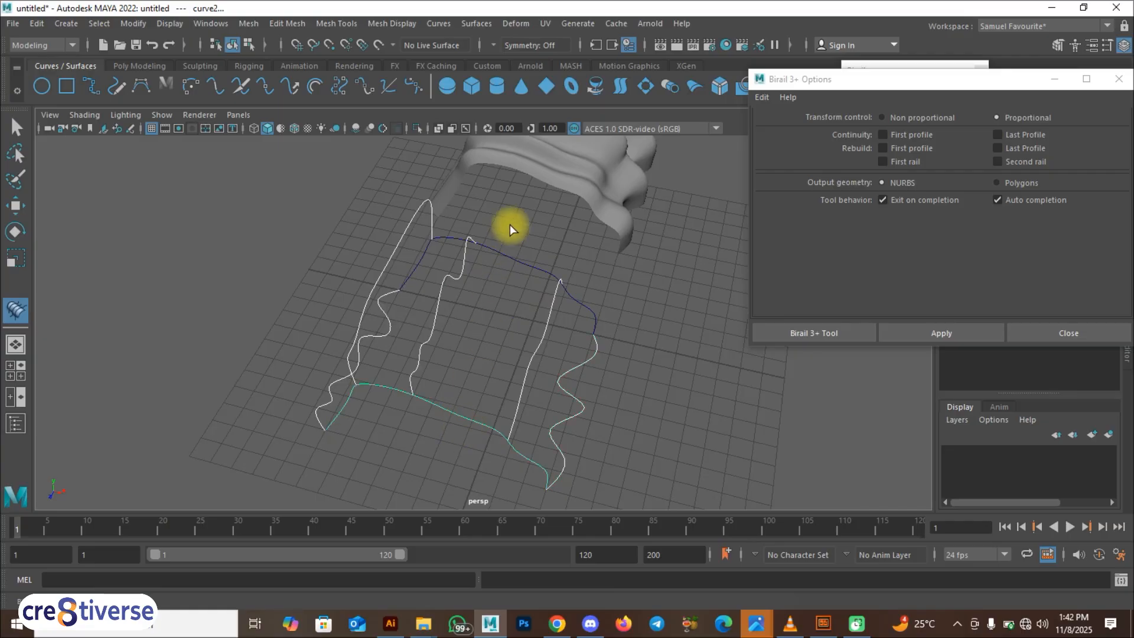
click(516, 268)
alt+drag(519, 273, 562, 385)
key(ctrl+z)
click(488, 381)
alt+drag(489, 381, 446, 350)
- Move the Birail 3+ options window clear of the curves and close it
drag(929, 88, 914, 212)
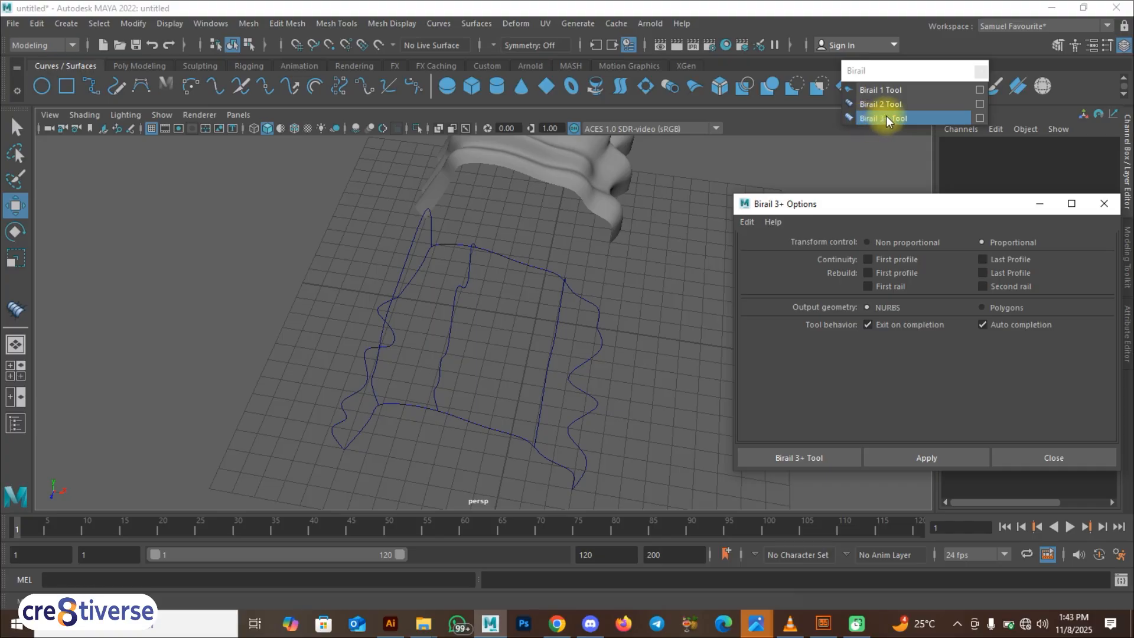
alt+drag(555, 244, 547, 268)
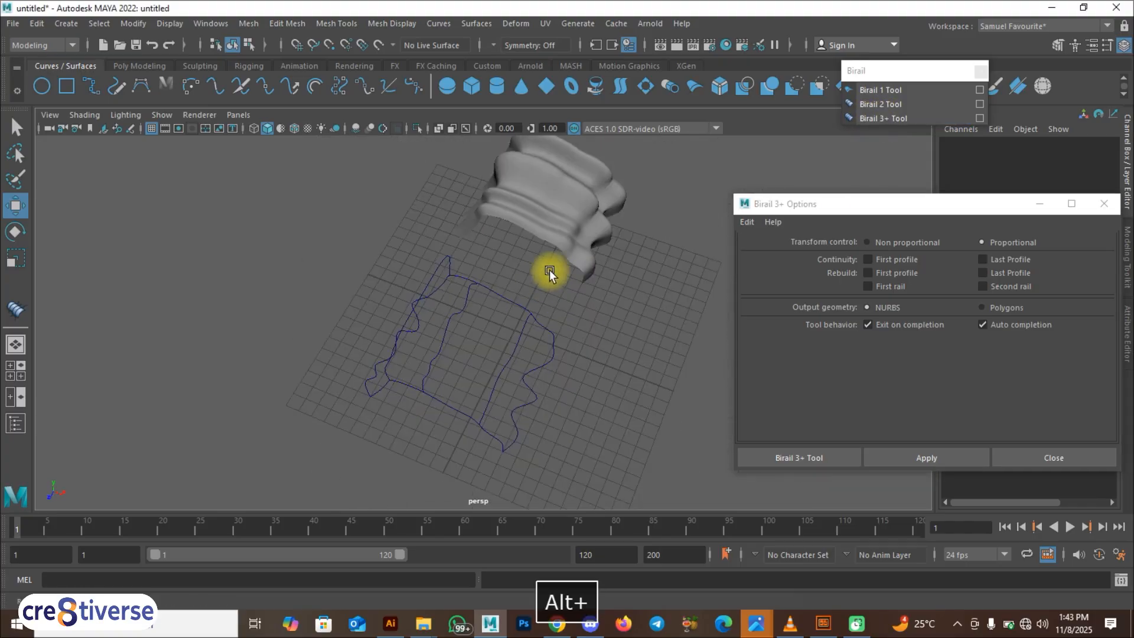
drag(914, 204, 842, 211)
click(1031, 211)
alt+drag(663, 286, 596, 274)
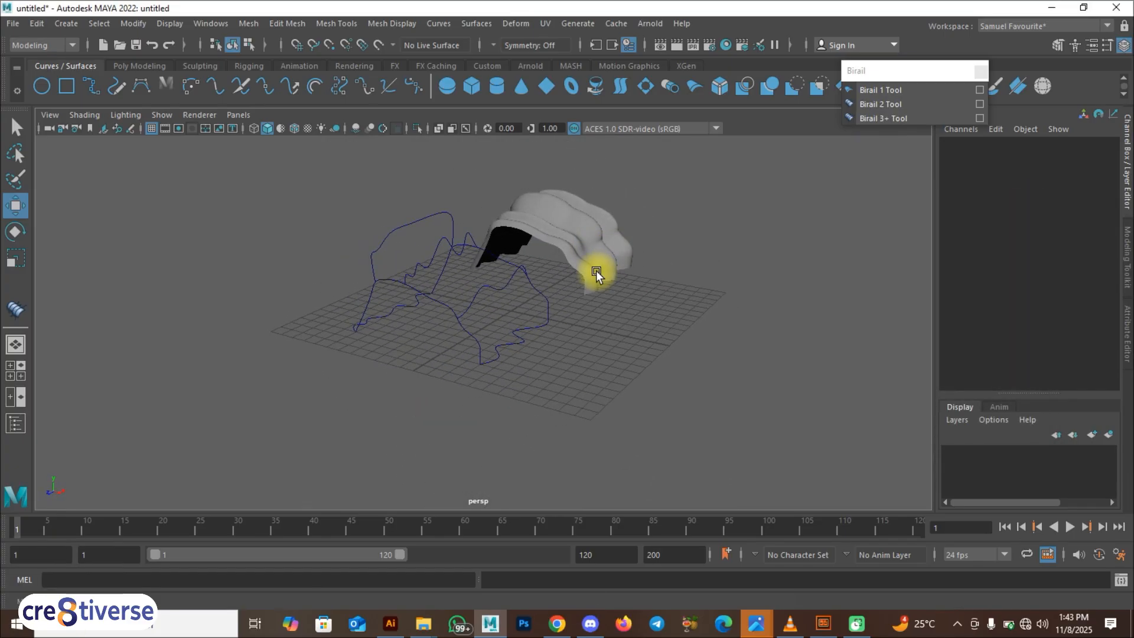